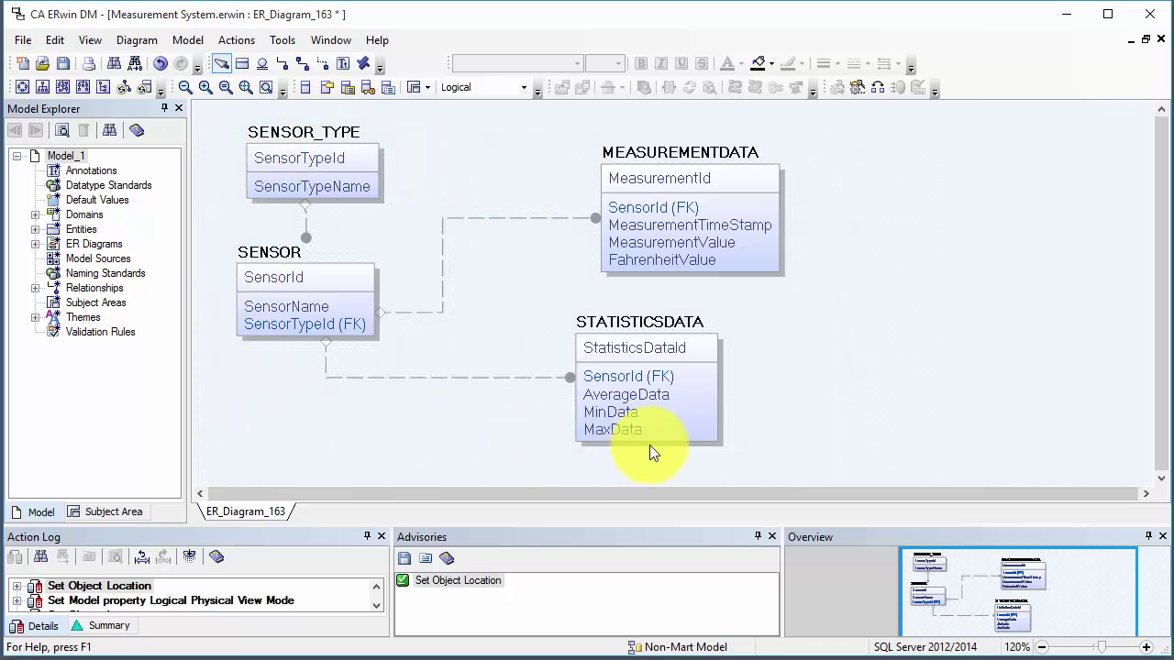
- Switch the diagram to the Physical view to show column data types
left_click(528, 84)
left_click(504, 115)
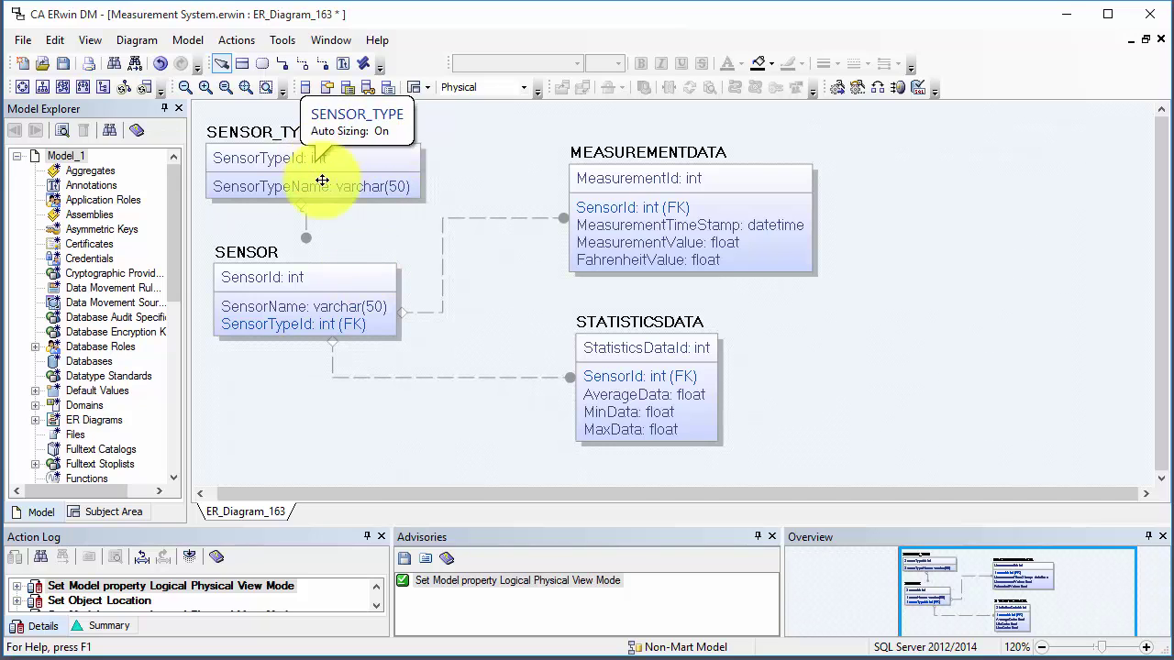
- In SENSOR_TYPE's column properties, make SensorTypeId a Generated Identity column
left_click(363, 163)
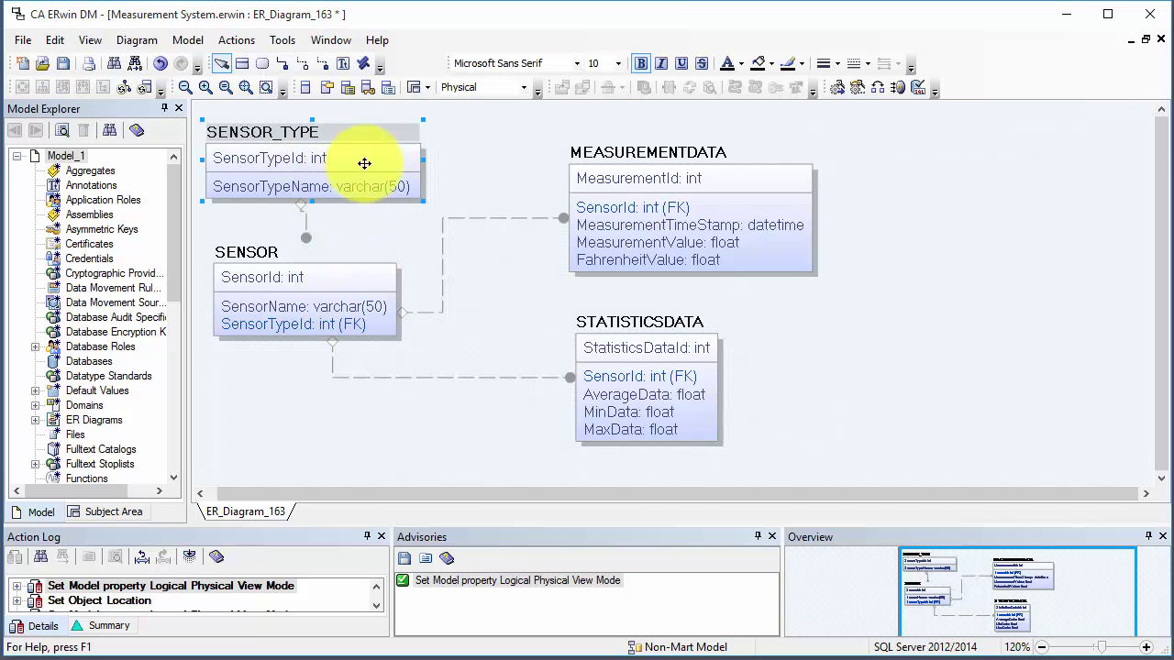
right_click(374, 171)
left_click(406, 197)
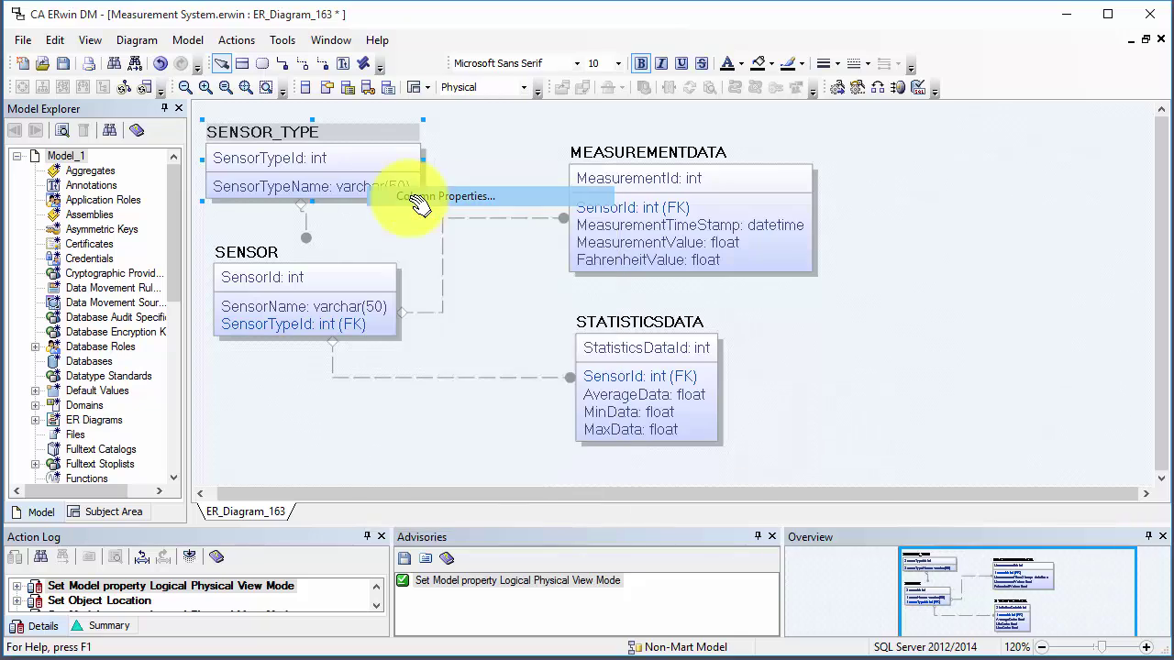
left_click_drag(596, 2, 432, 105)
left_click(227, 198)
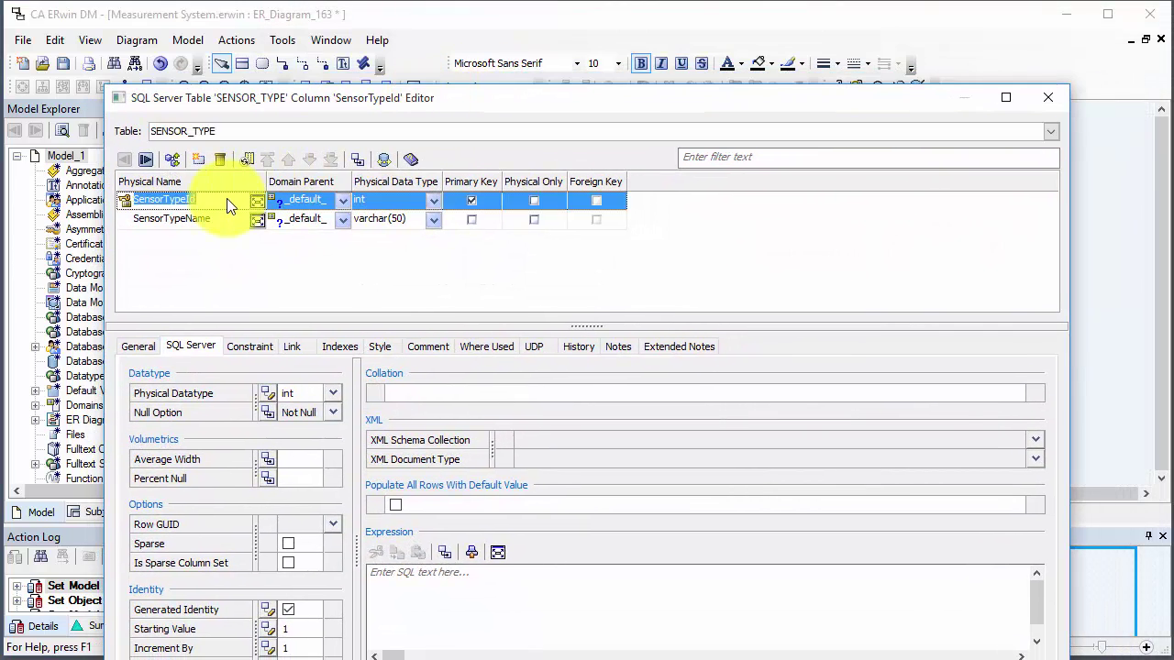
left_click_drag(102, 84, 250, 156)
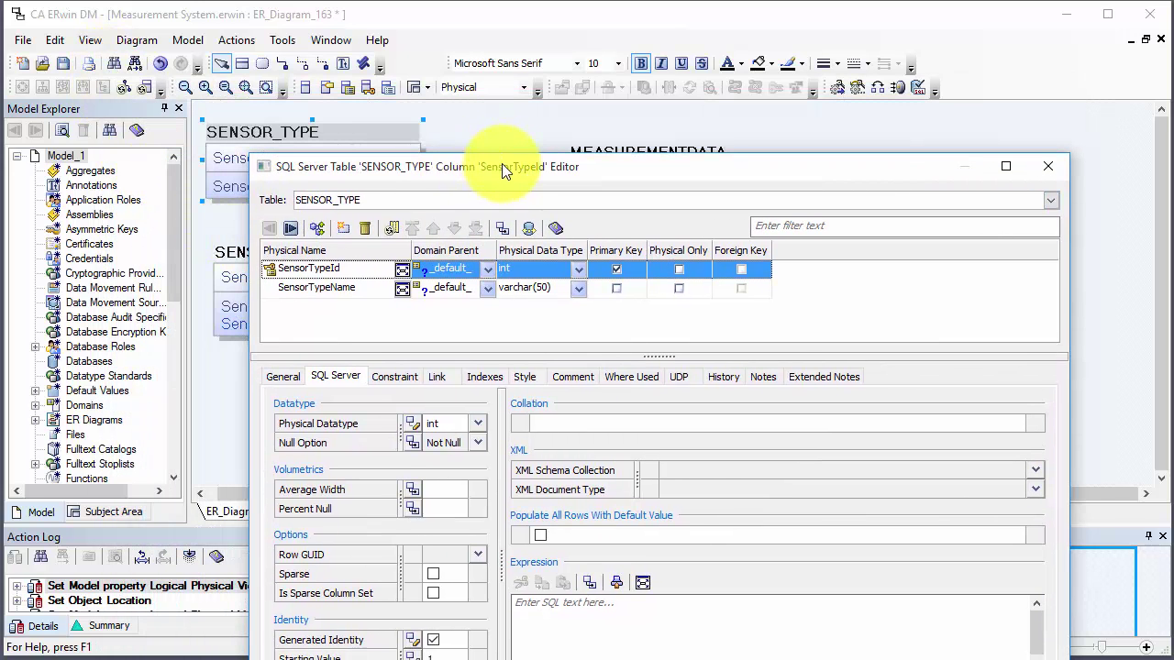
left_click_drag(502, 156, 451, 30)
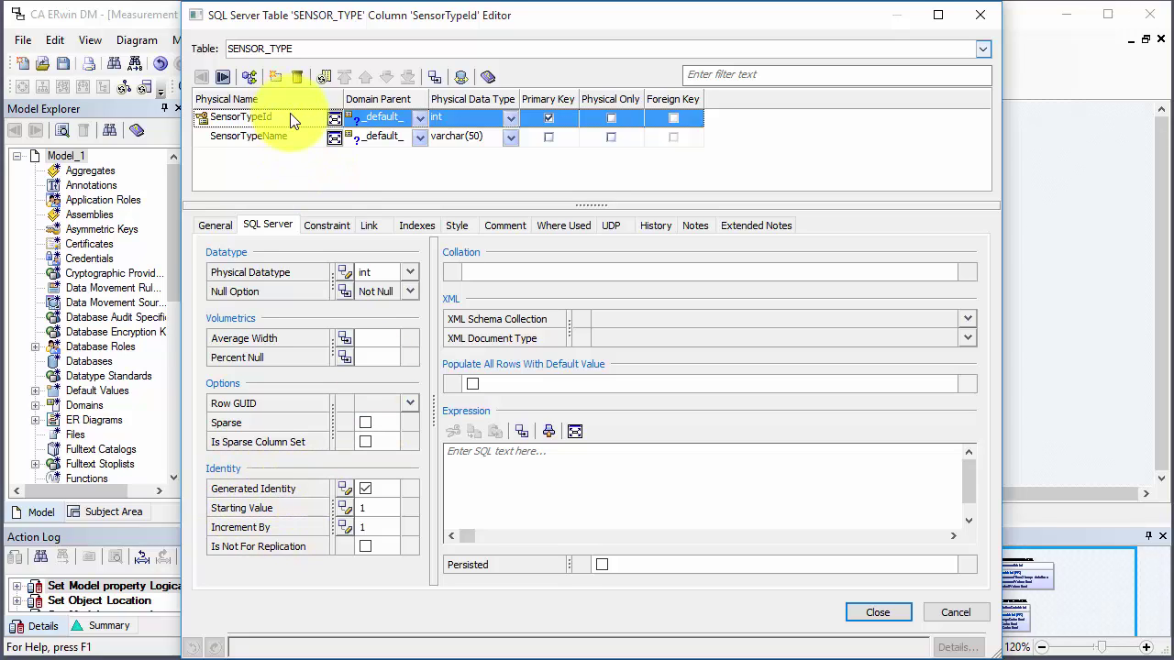
left_click(366, 489)
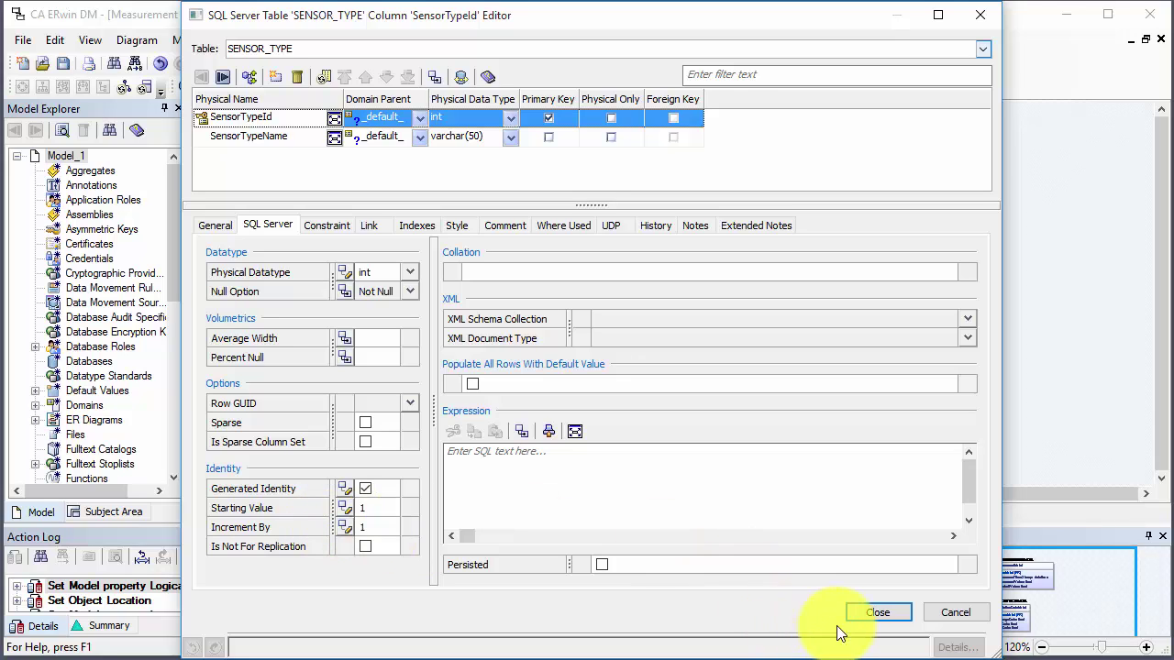
- Review the SensorId column settings of the SENSOR table, then close the column editor
left_click(983, 48)
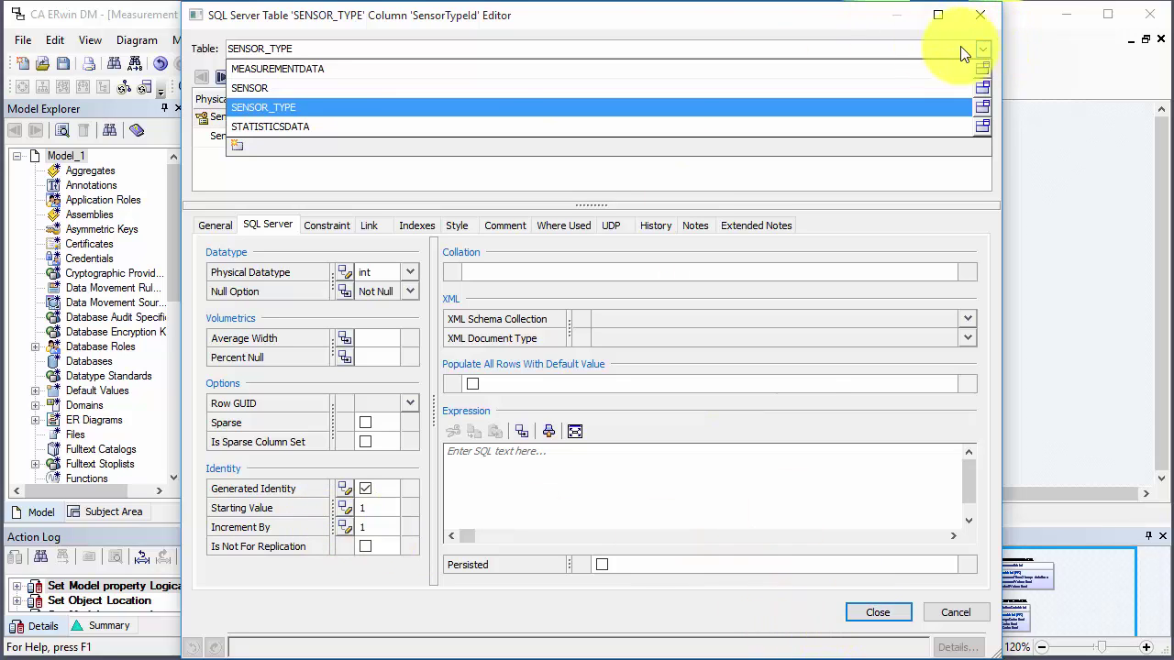
left_click(303, 90)
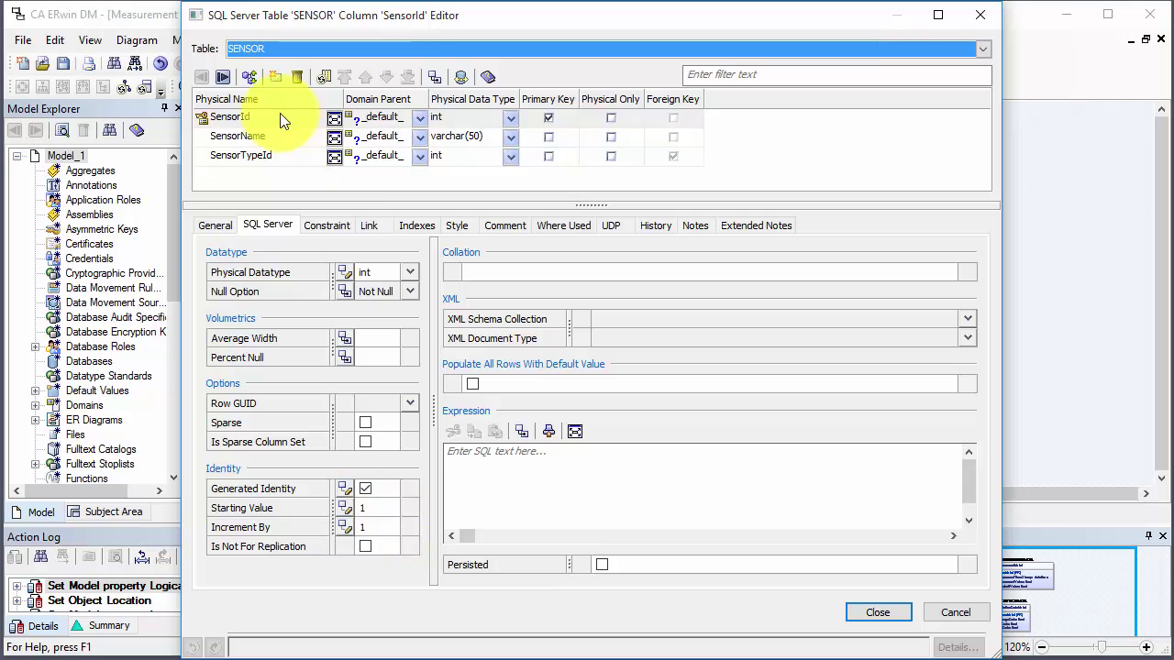
left_click(272, 116)
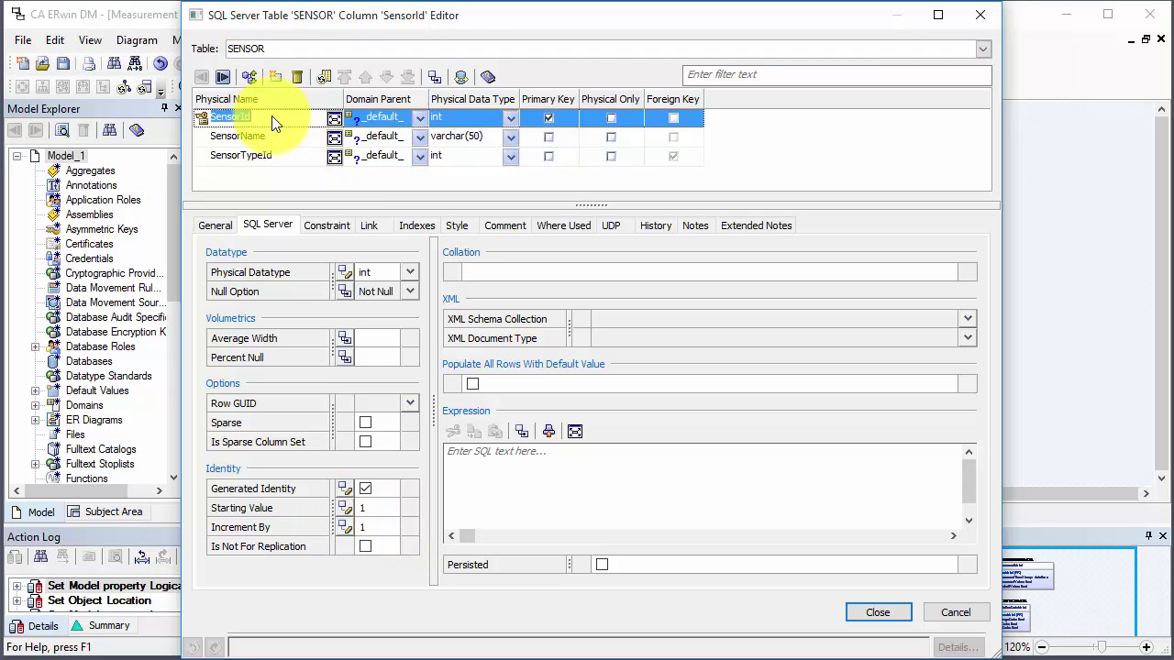
left_click(885, 618)
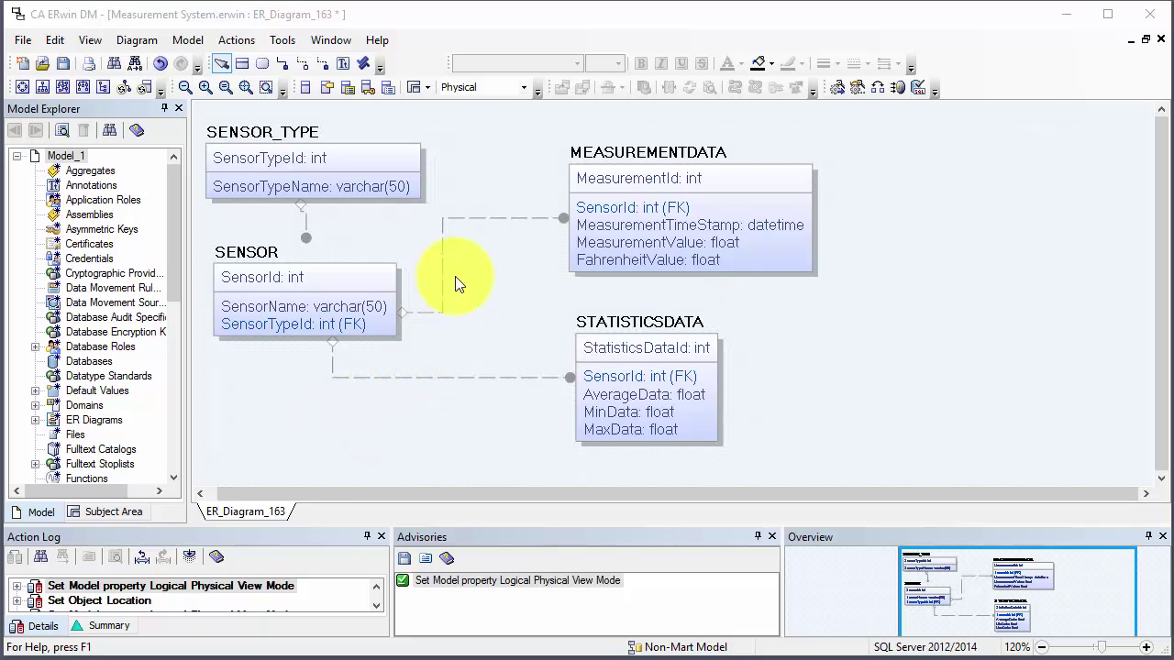
- Start Forward Engineer Schema Generation and turn off table procedures and validation
left_click(235, 41)
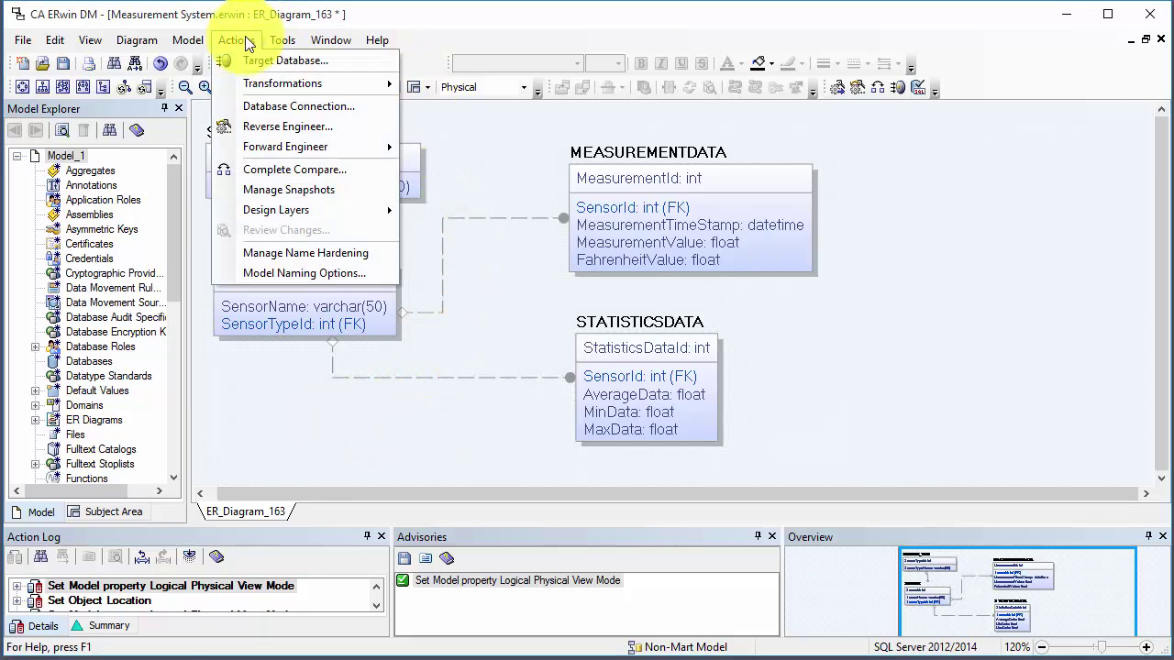
mouse_move(362, 144)
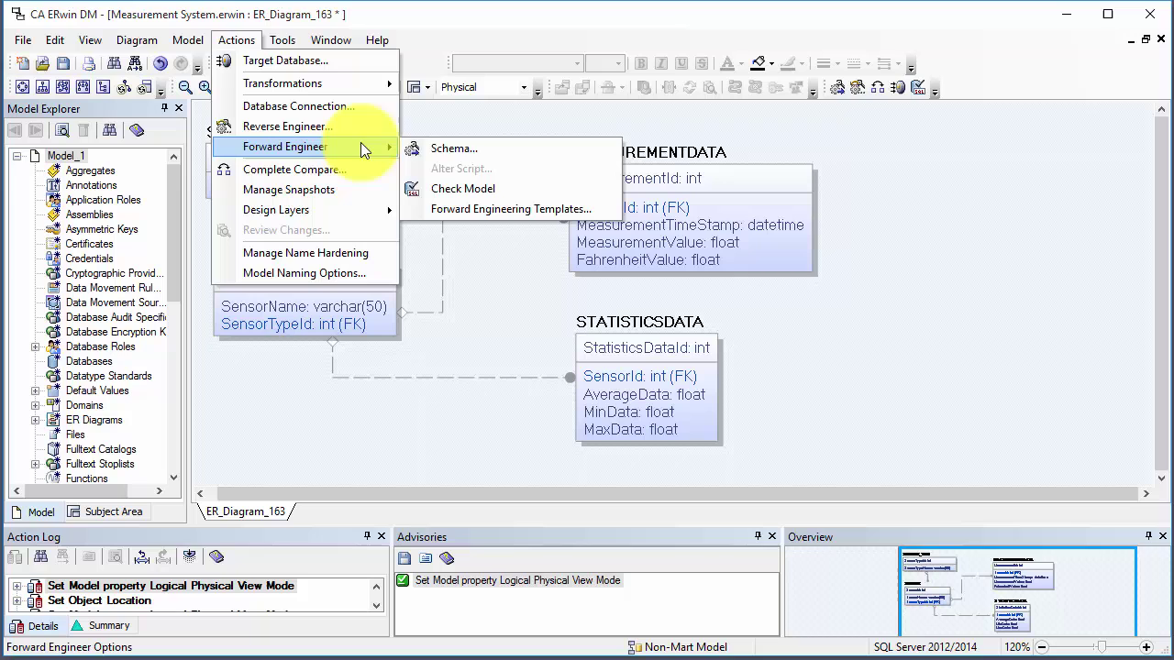
left_click(457, 148)
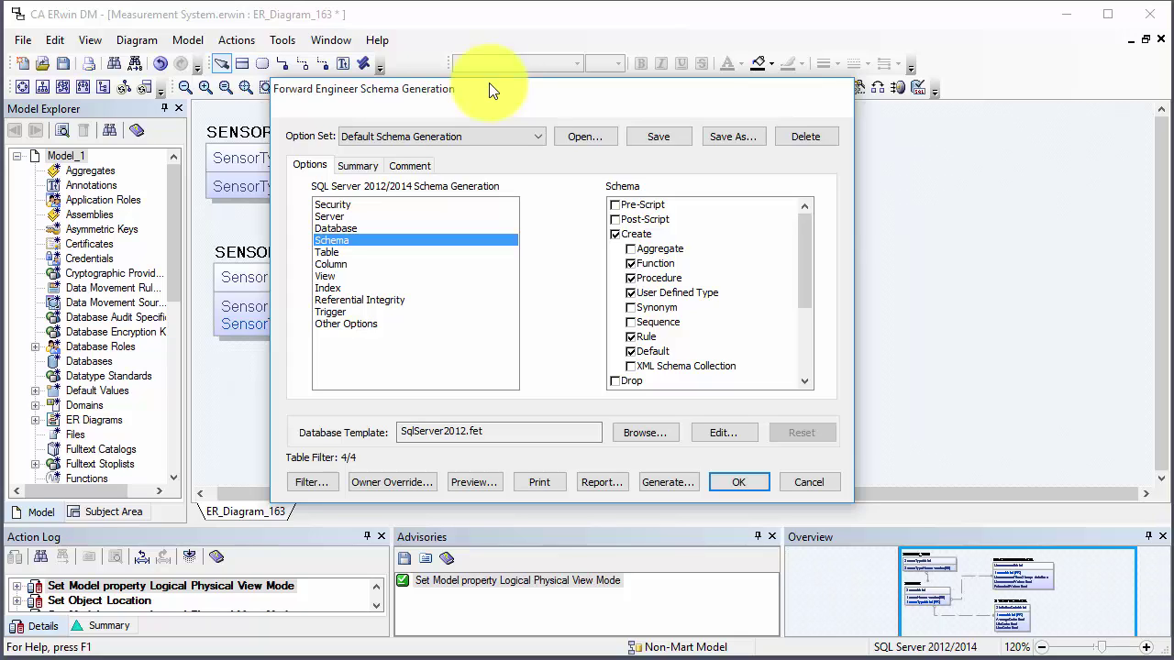
left_click(363, 251)
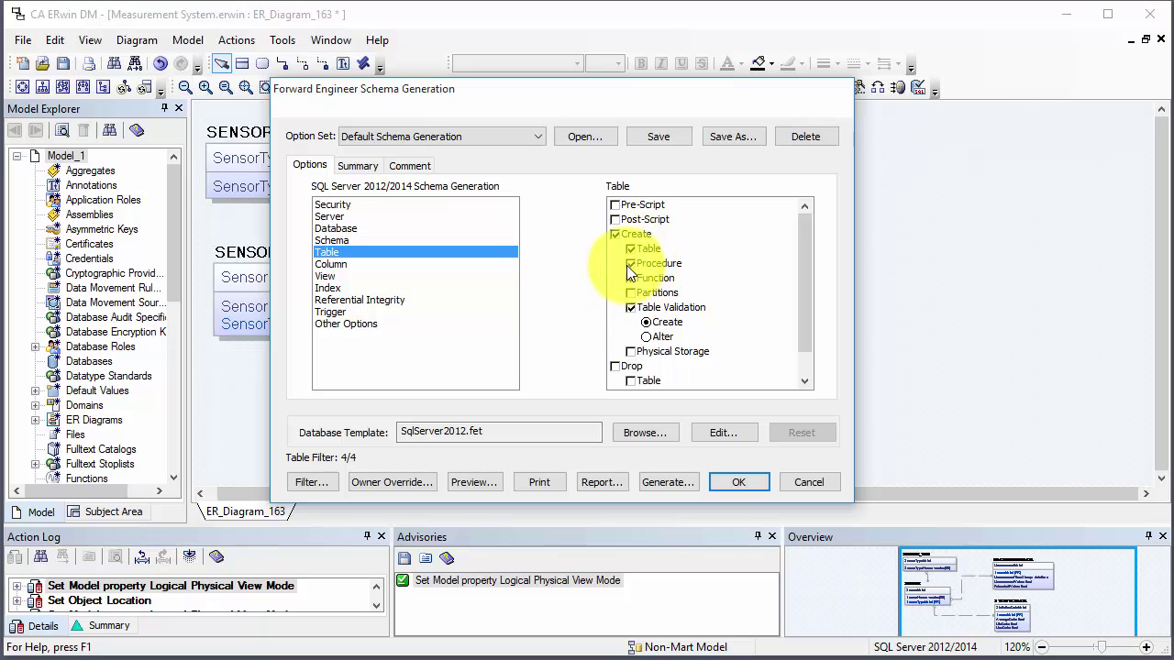
left_click(629, 264)
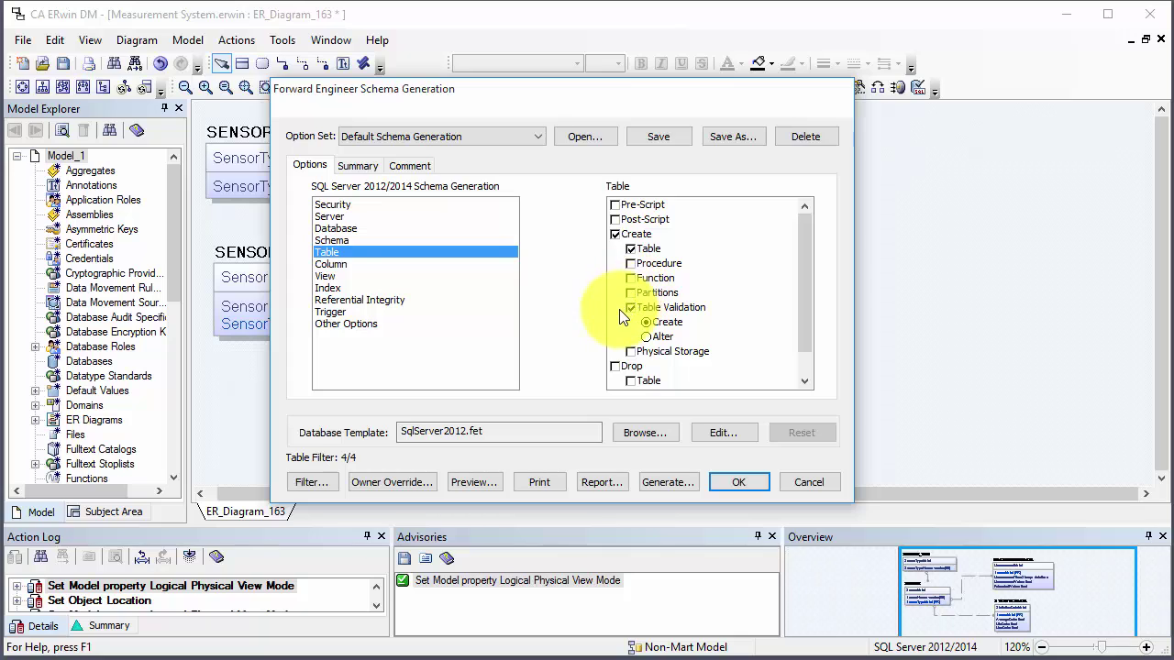
left_click(629, 308)
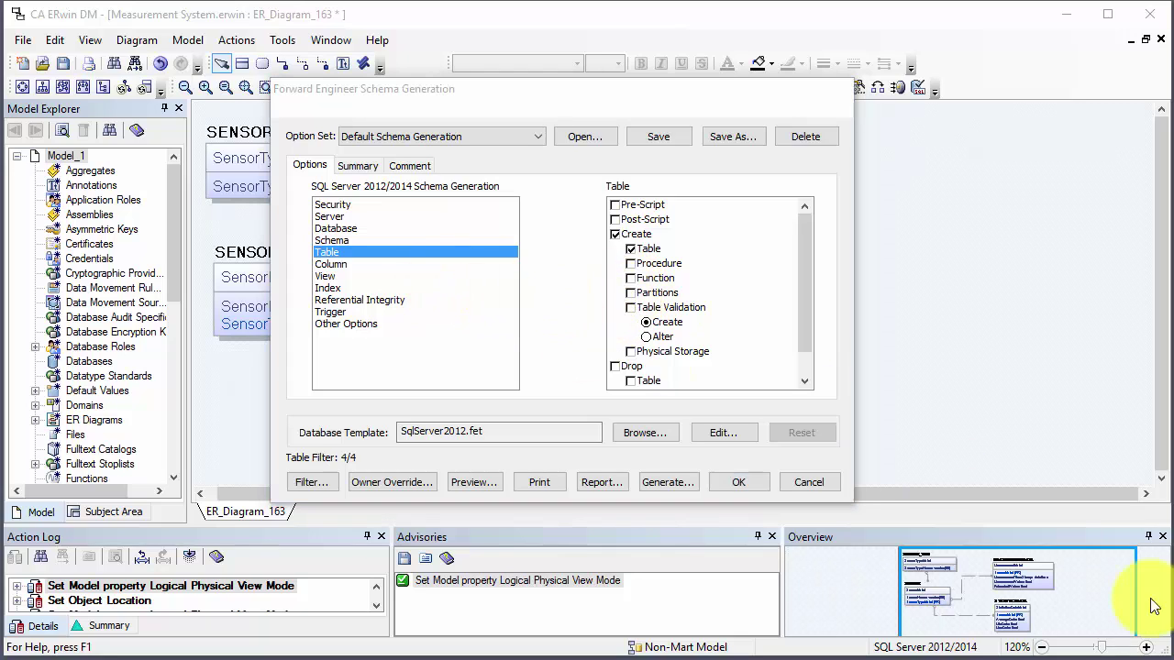
- Disable column user datatypes, view/procedure/function creation and index creation
left_click(396, 264)
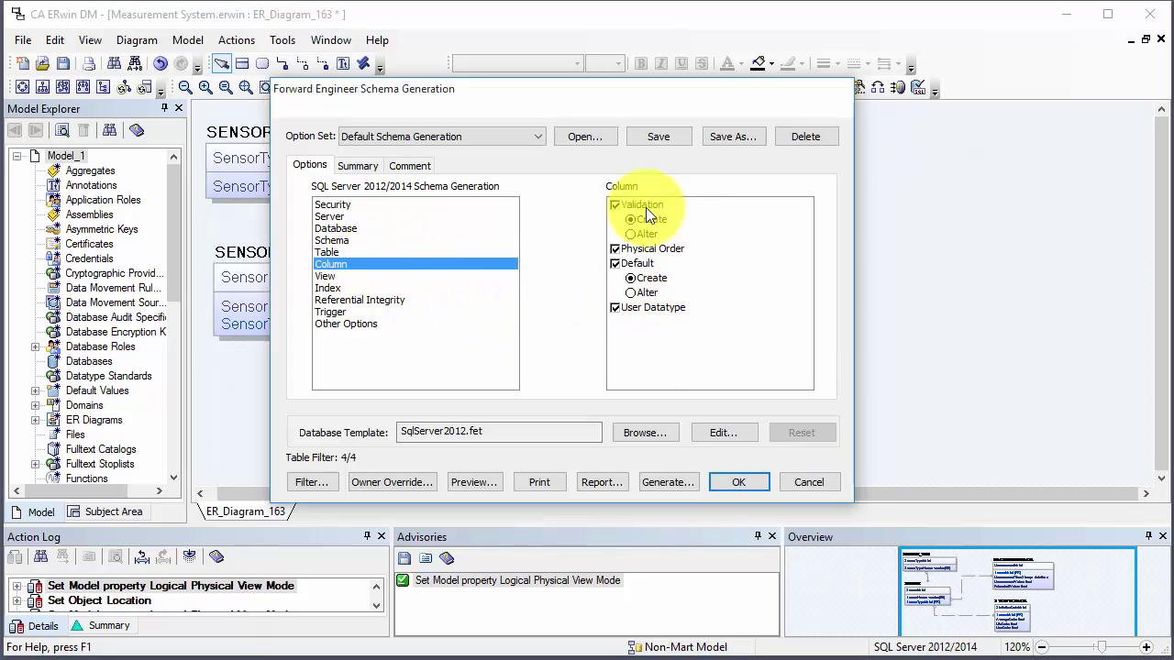
left_click(615, 307)
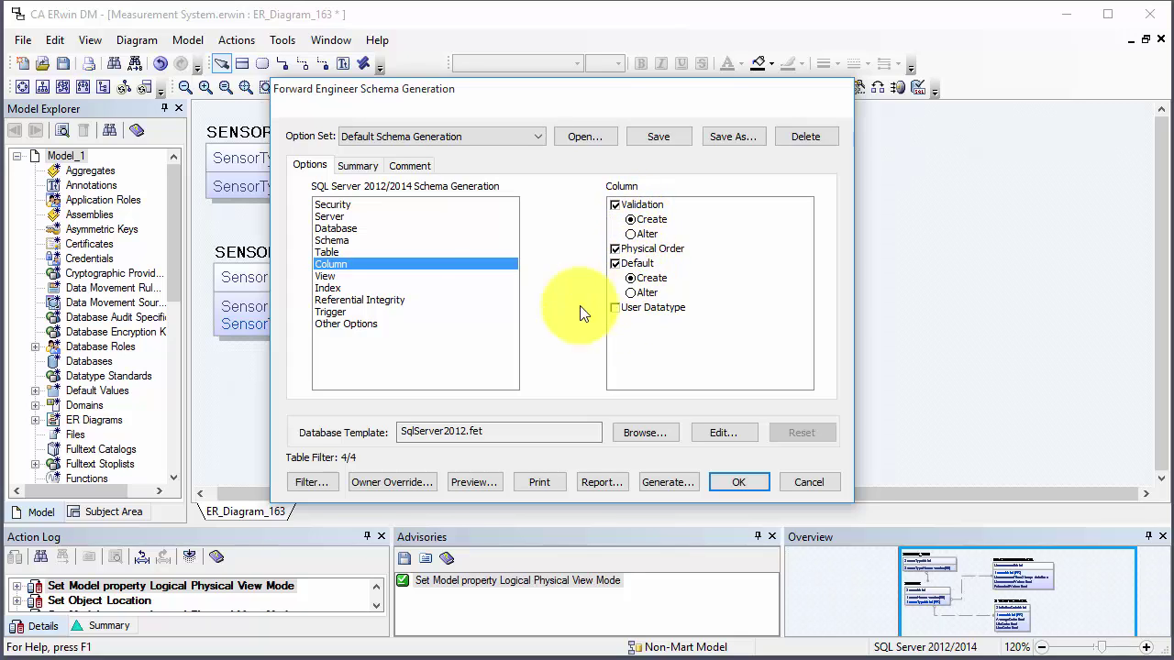
left_click(347, 277)
left_click(614, 233)
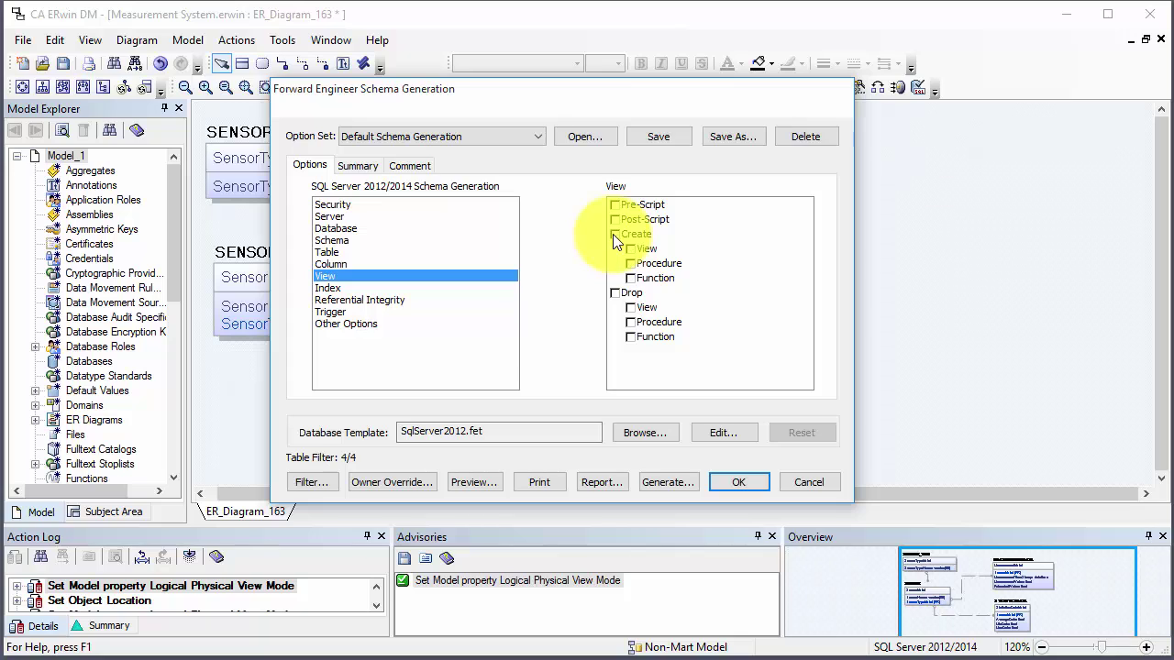
left_click(402, 287)
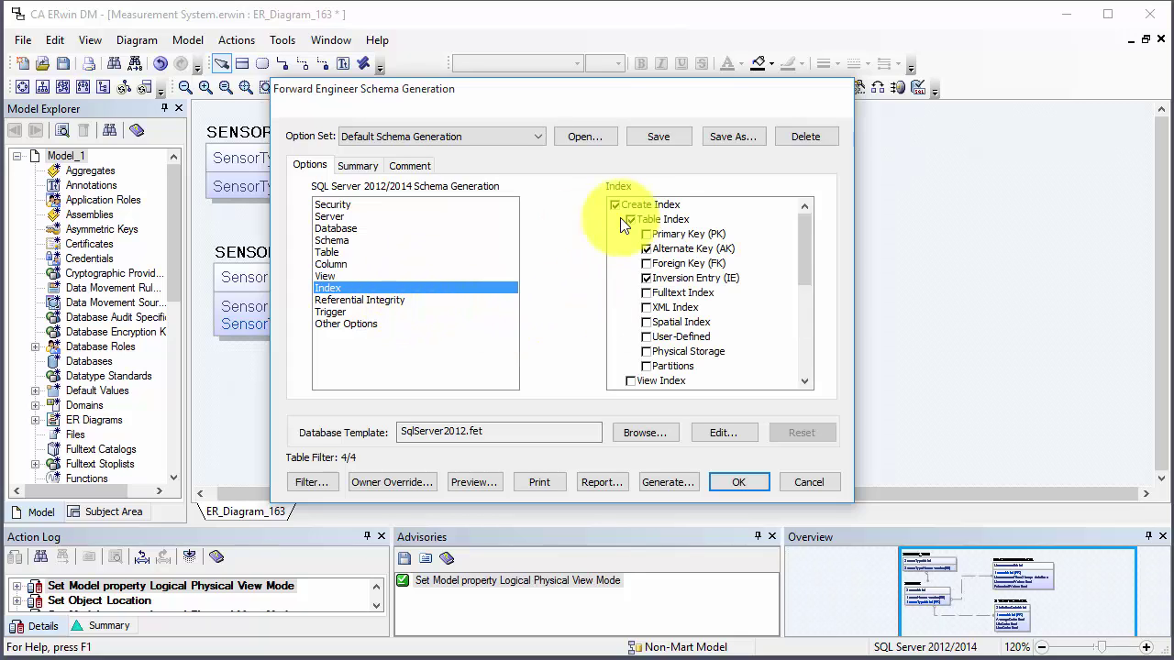
left_click(614, 204)
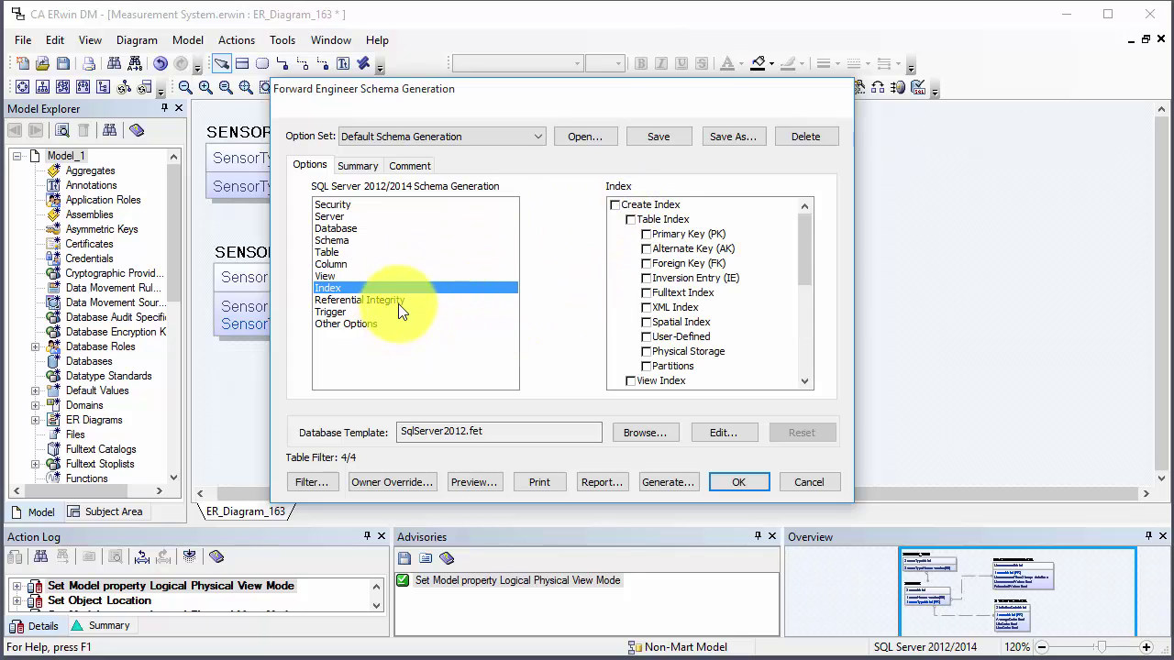
- Set referential integrity to CREATE/PK primary keys without ON DELETE or ON UPDATE clauses
left_click(398, 302)
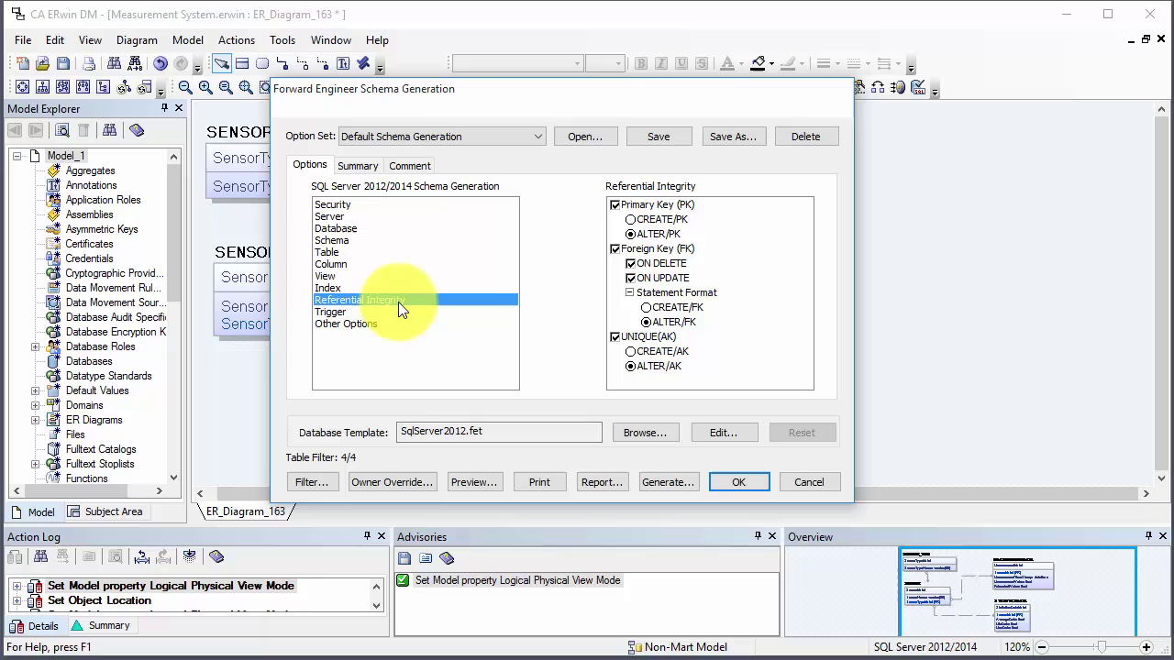
left_click(631, 218)
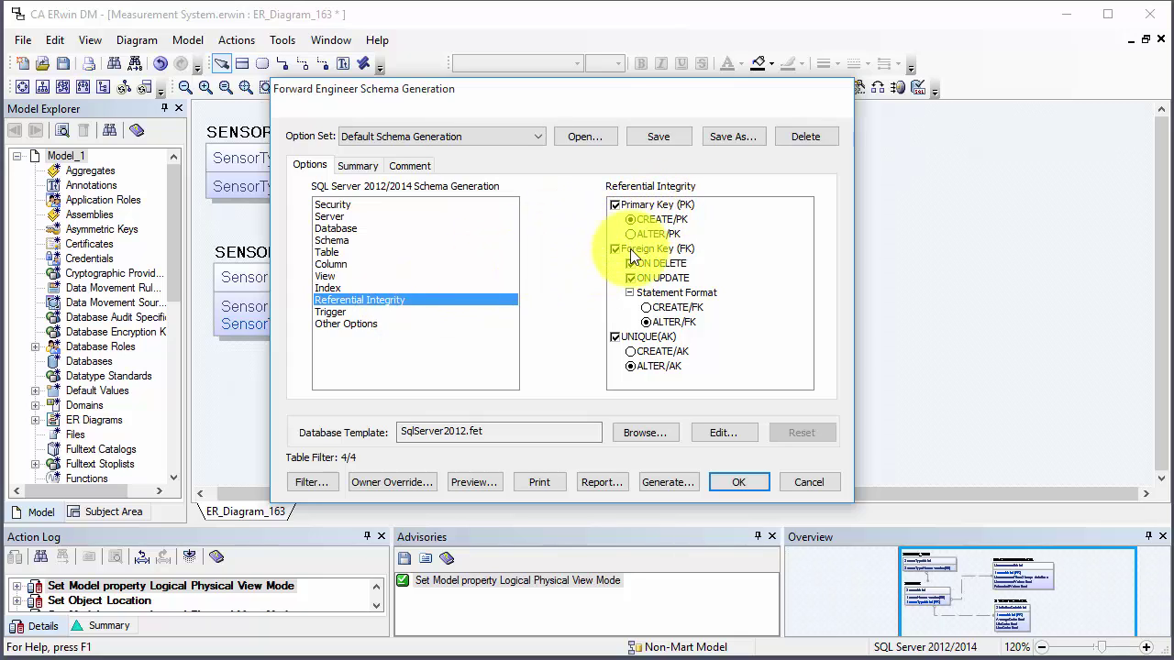
left_click(631, 264)
left_click(630, 277)
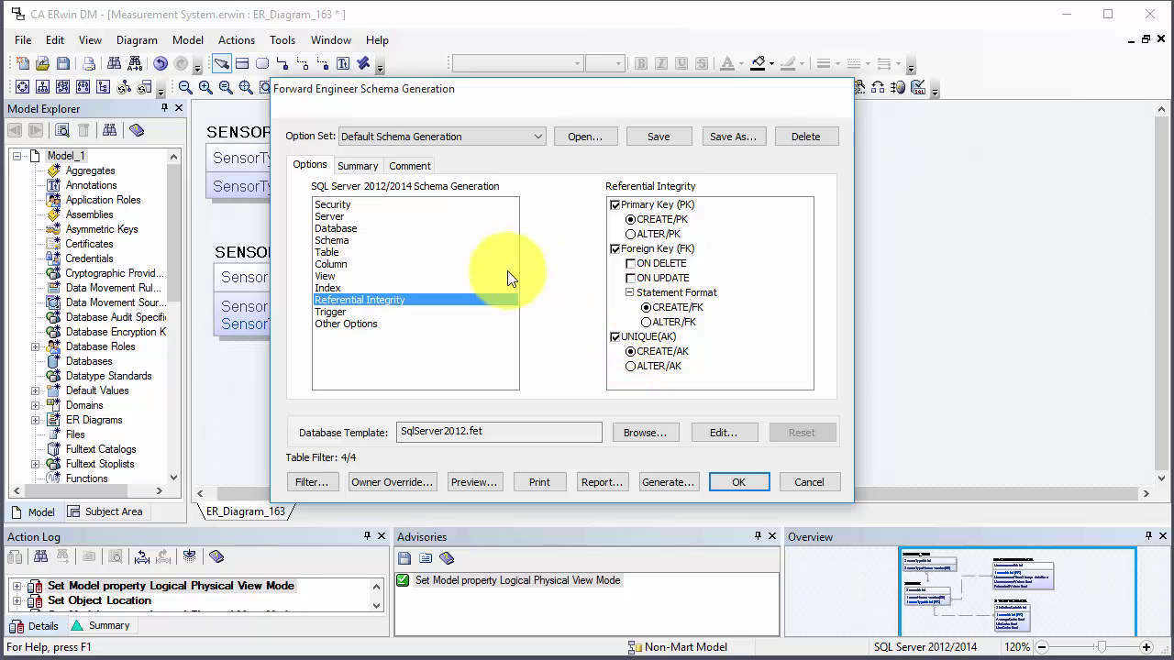
- Turn off ERwin-generated and user-defined triggers, constraint names and delimited identifiers
left_click(394, 313)
left_click(615, 204)
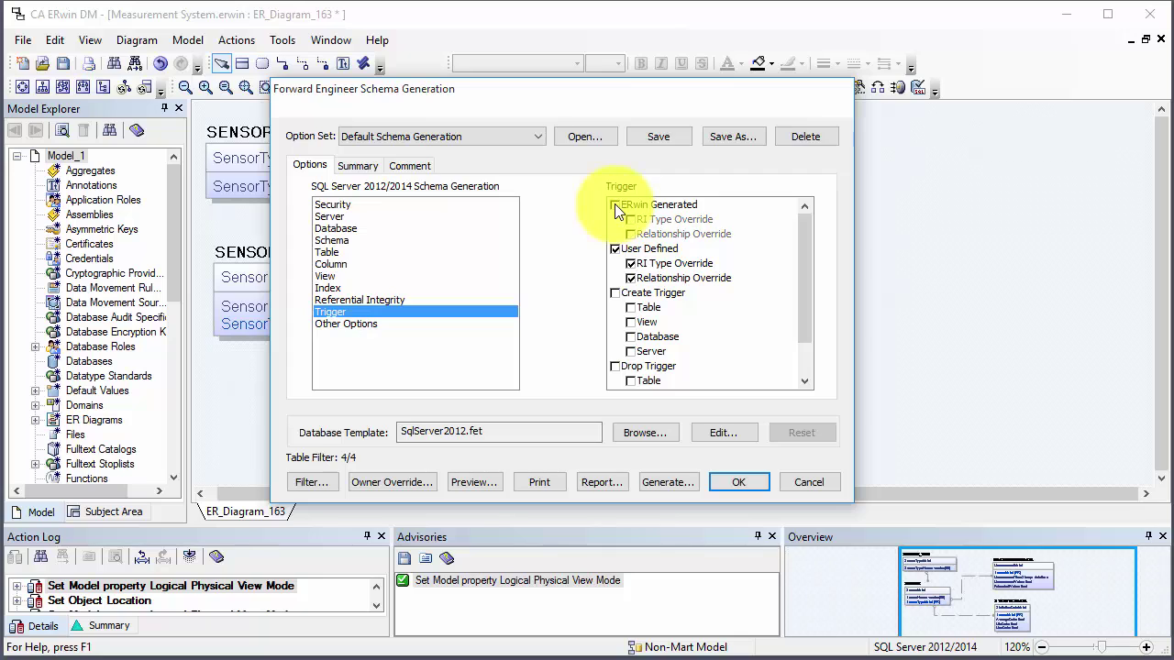
left_click(614, 249)
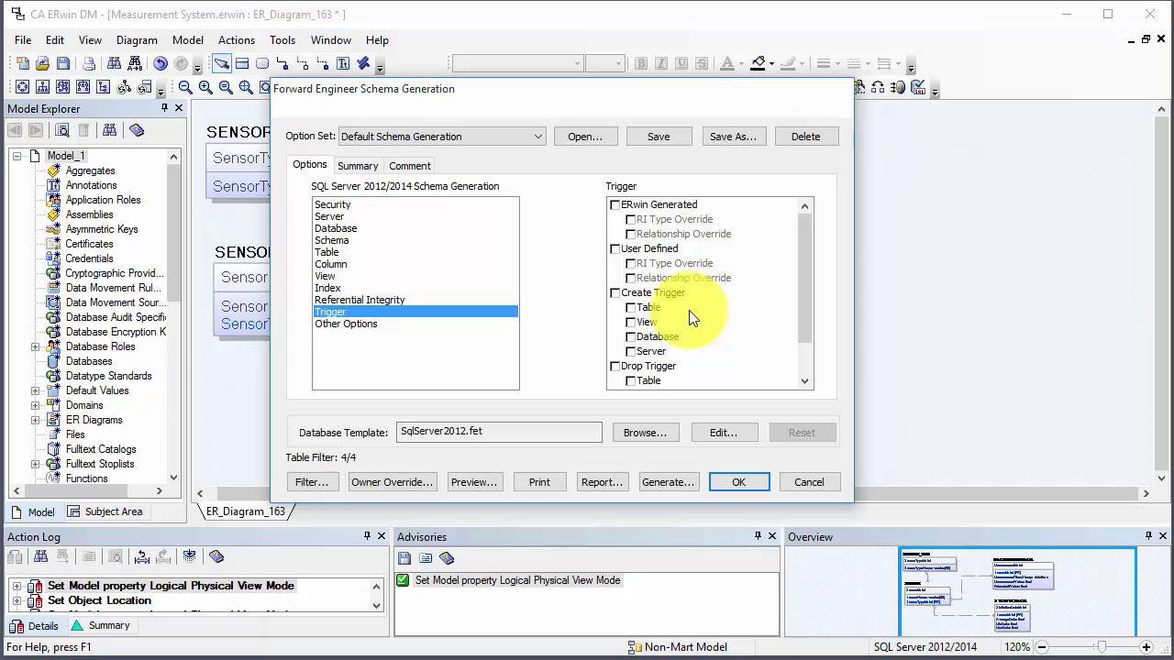
left_click(327, 277)
left_click(356, 324)
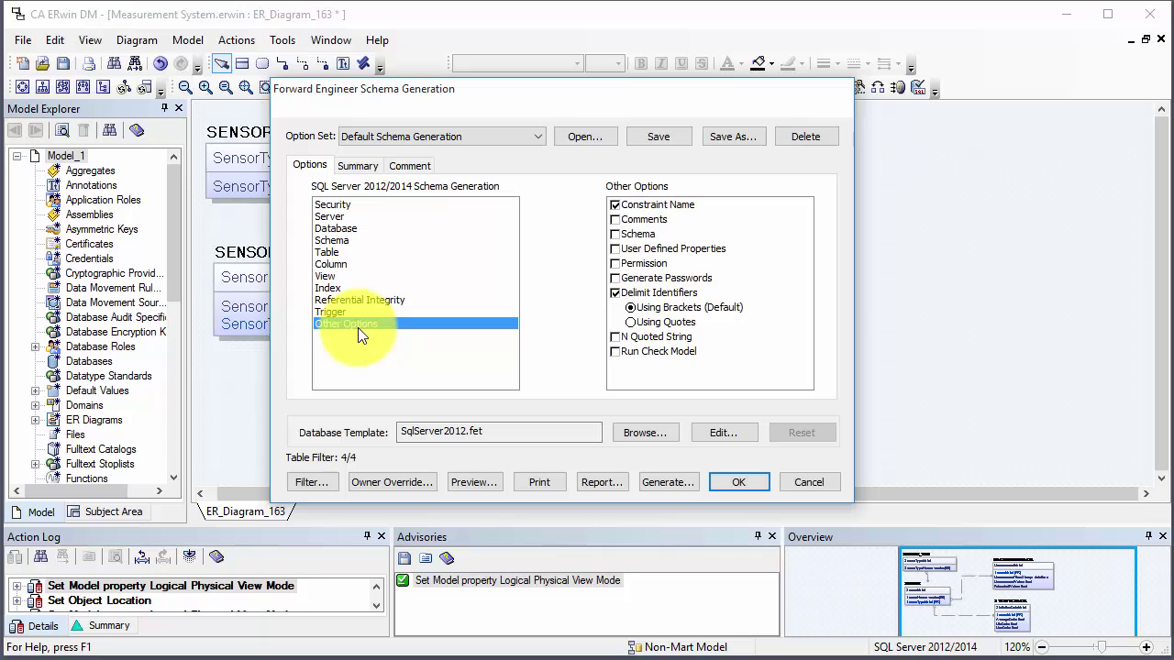
left_click(615, 204)
left_click(616, 291)
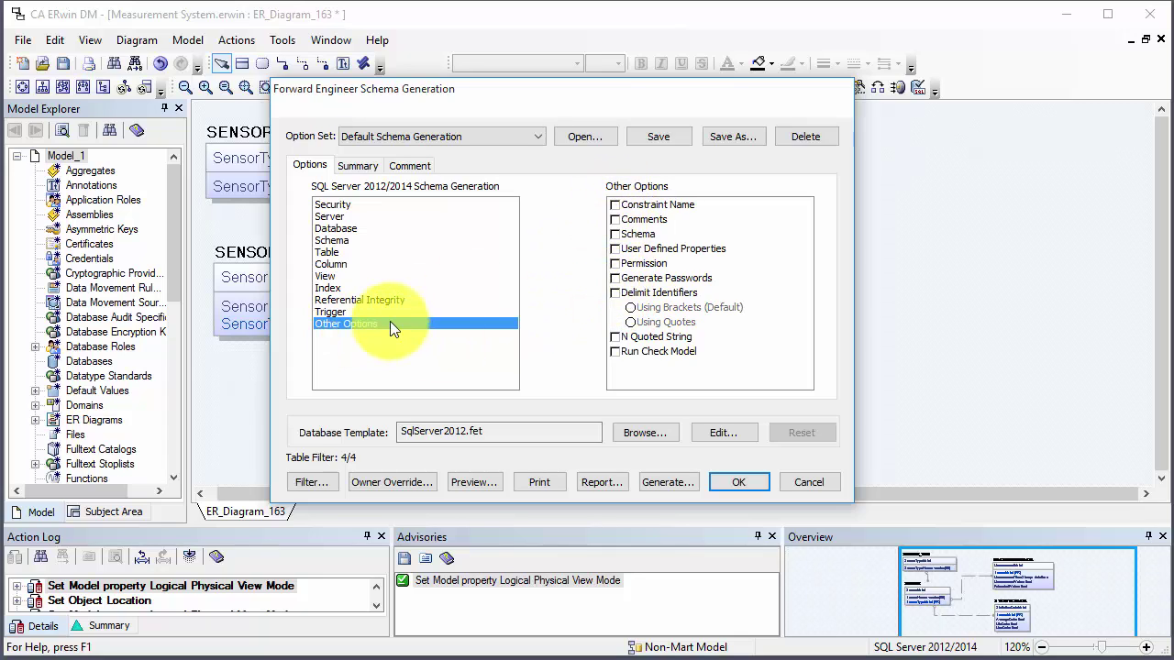
left_click(354, 263)
left_click(354, 255)
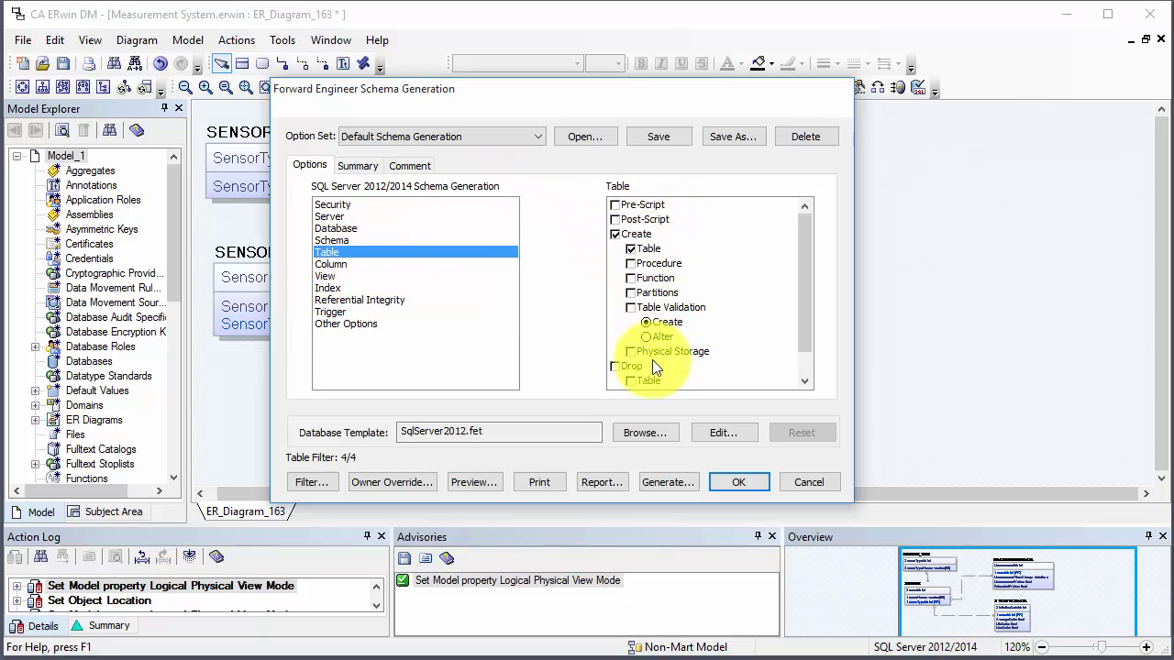
- Preview the generated CREATE TABLE script and save it as Measurement System Tables.sql
left_click(481, 483)
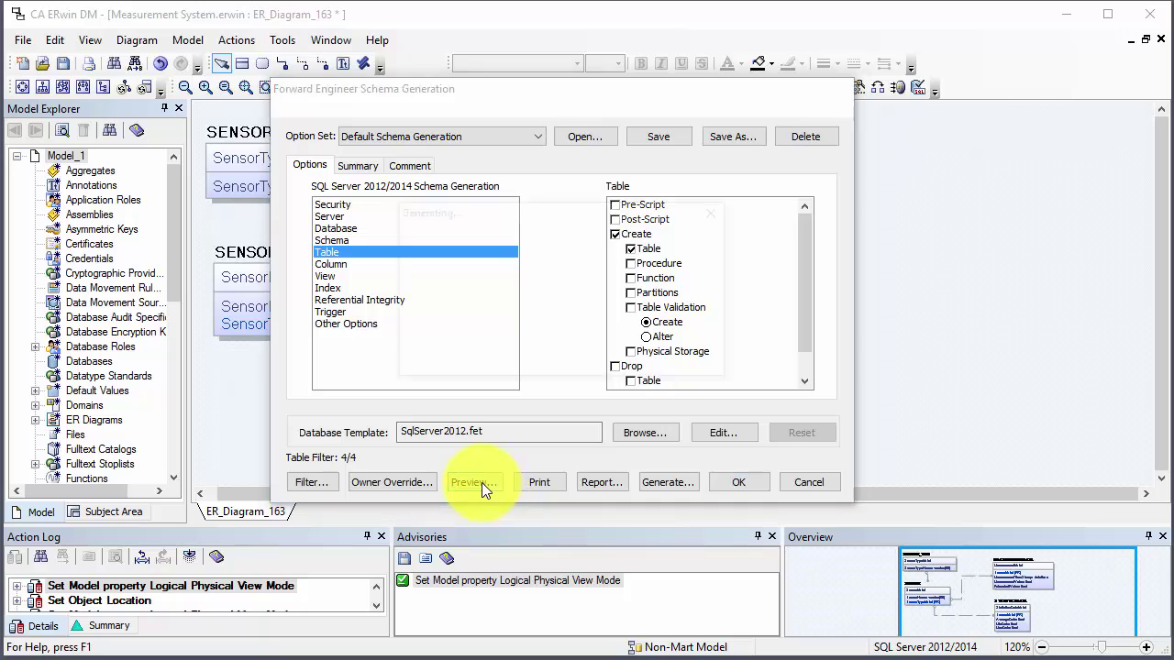
scroll(516, 310, "down", 4)
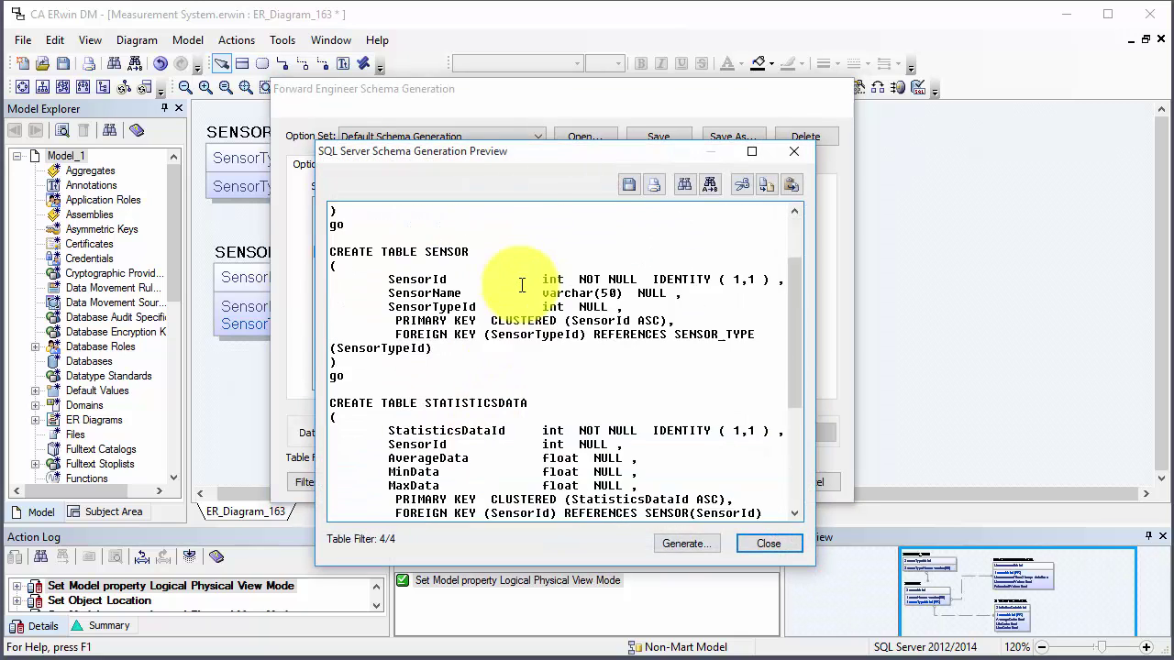
scroll(516, 316, "down", 5)
scroll(528, 476, "up", 8)
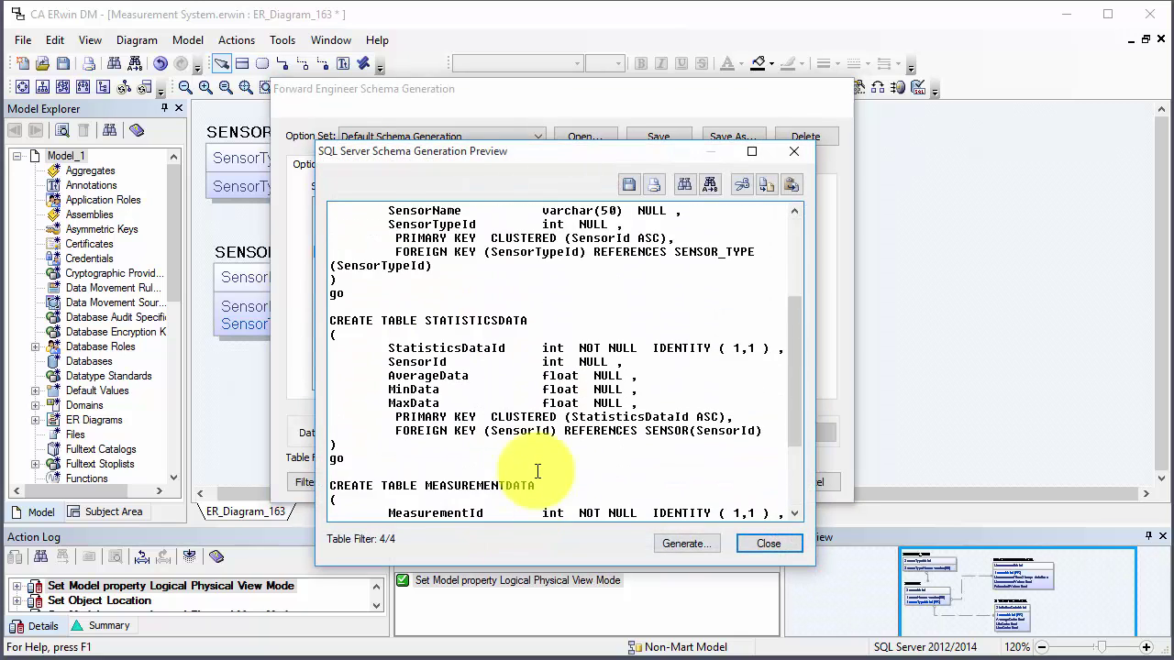
scroll(537, 471, "up", 1)
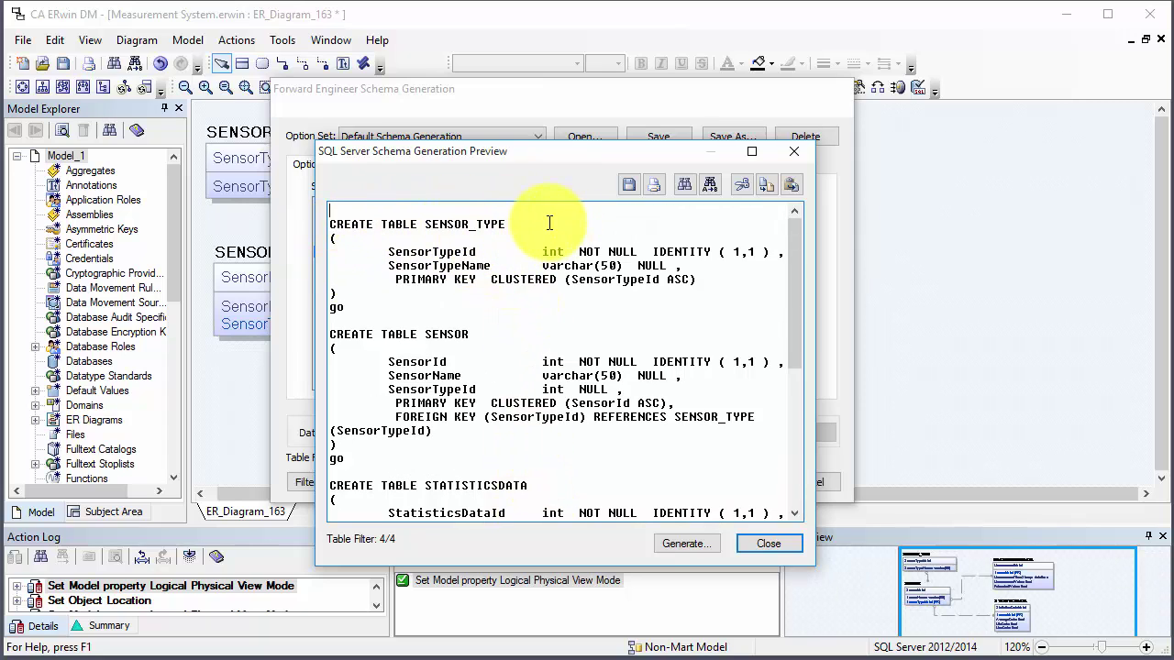
left_click_drag(569, 159, 556, 131)
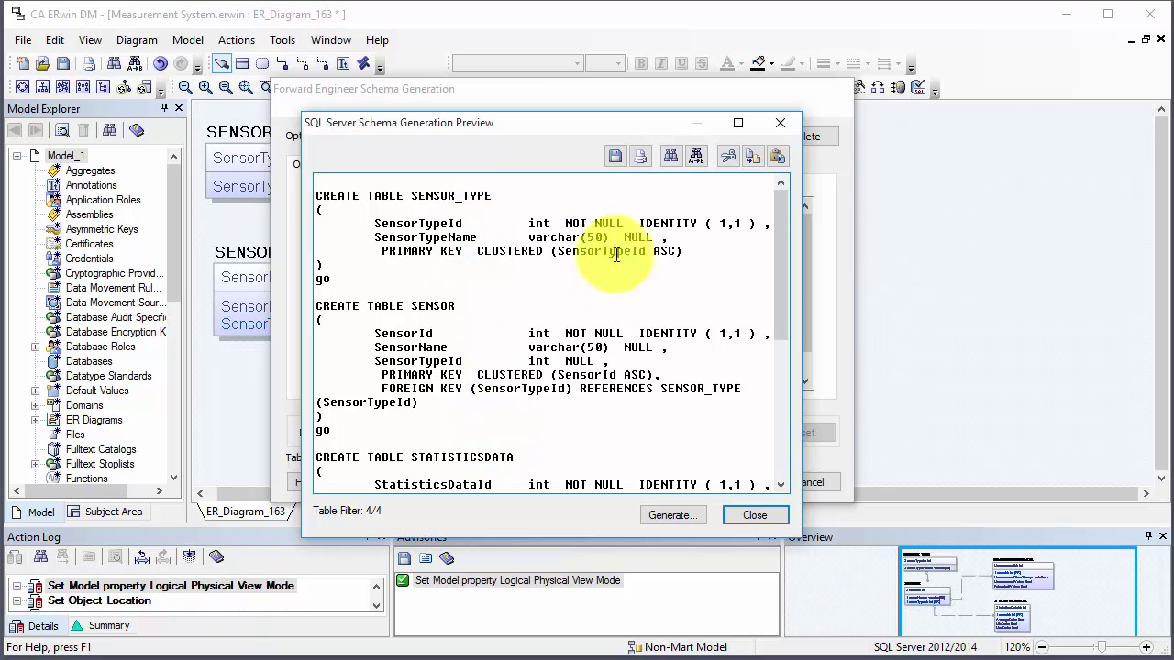
left_click(617, 158)
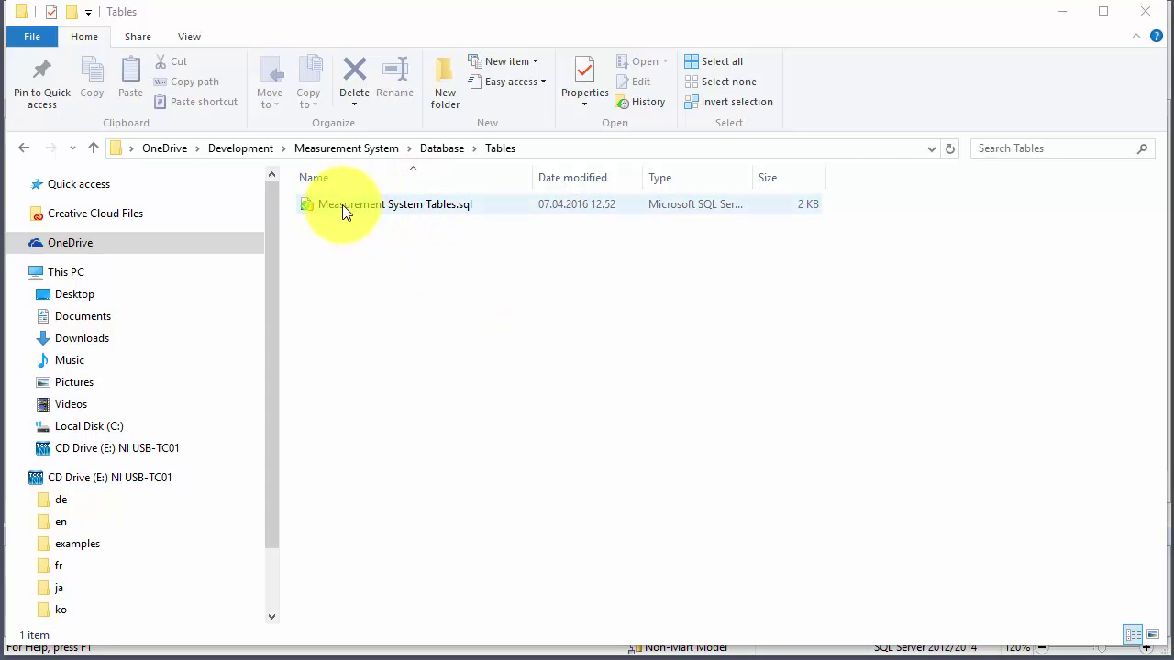
- Open Measurement System Tables.sql with Notepad from File Explorer
left_click(380, 203)
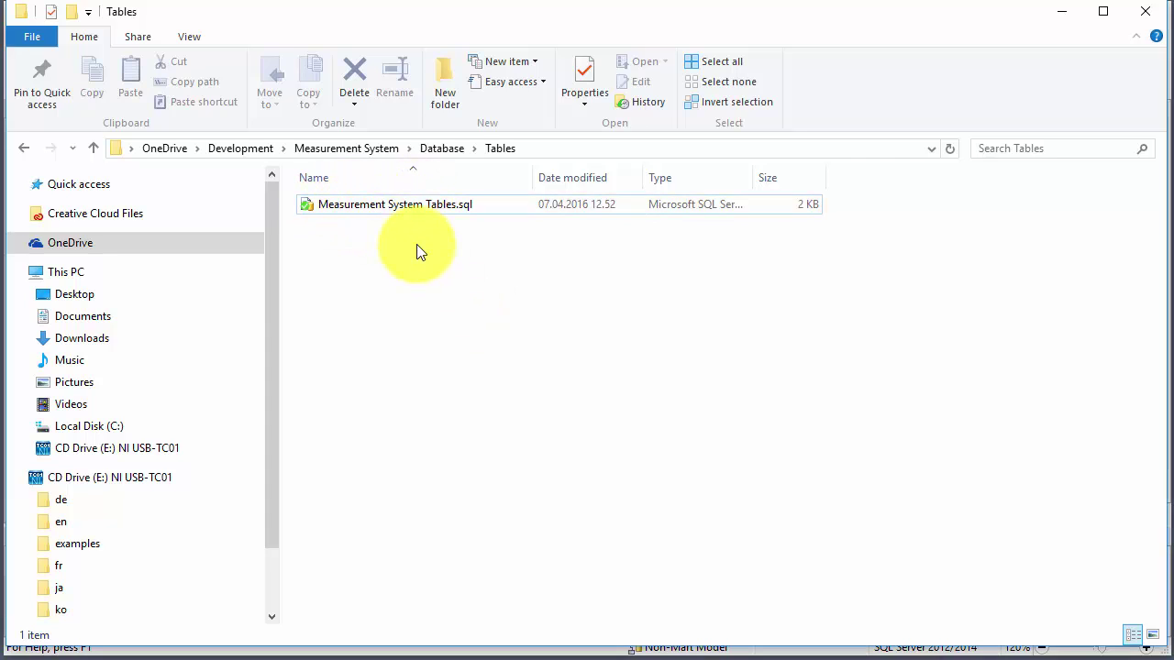
right_click(391, 203)
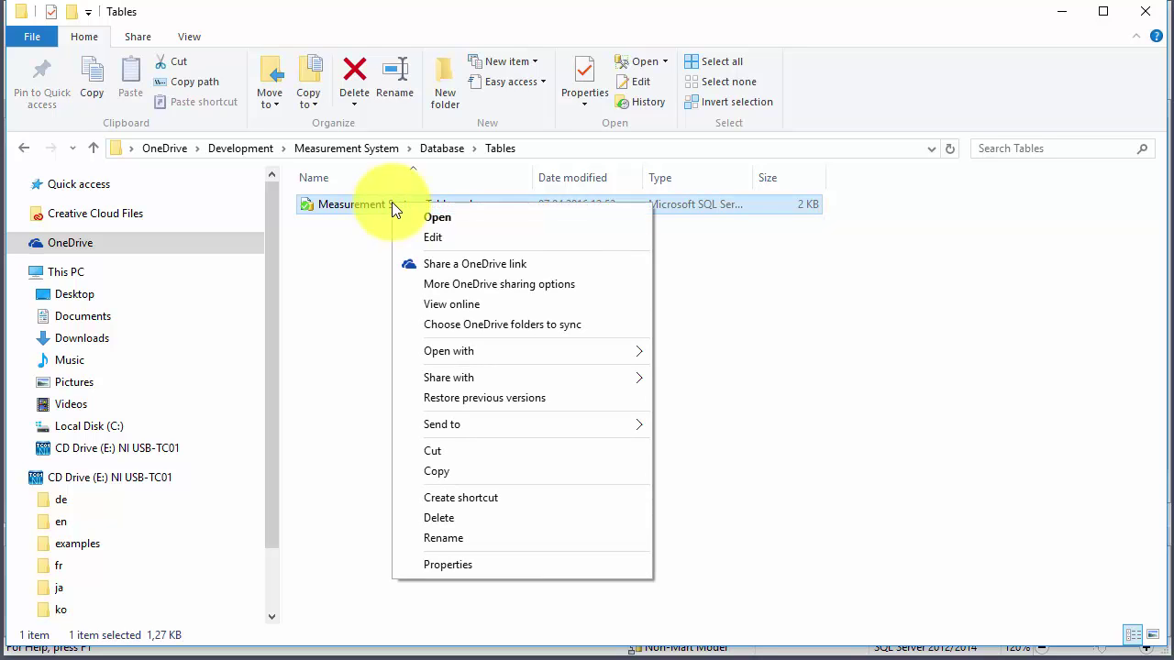
mouse_move(564, 354)
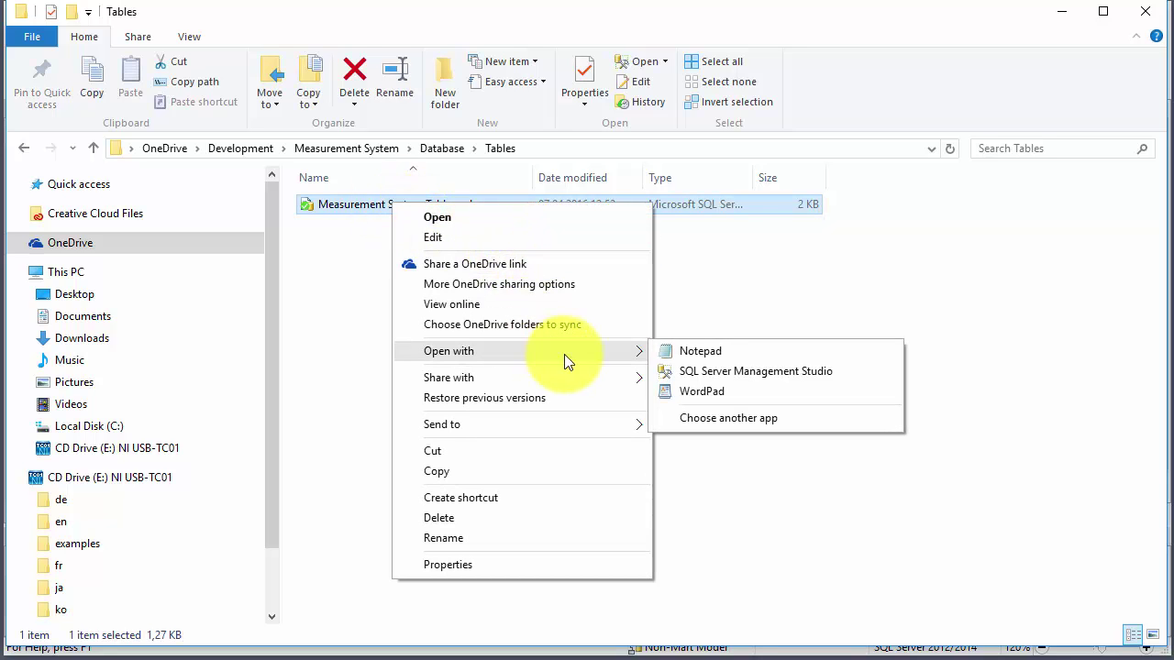
left_click(702, 351)
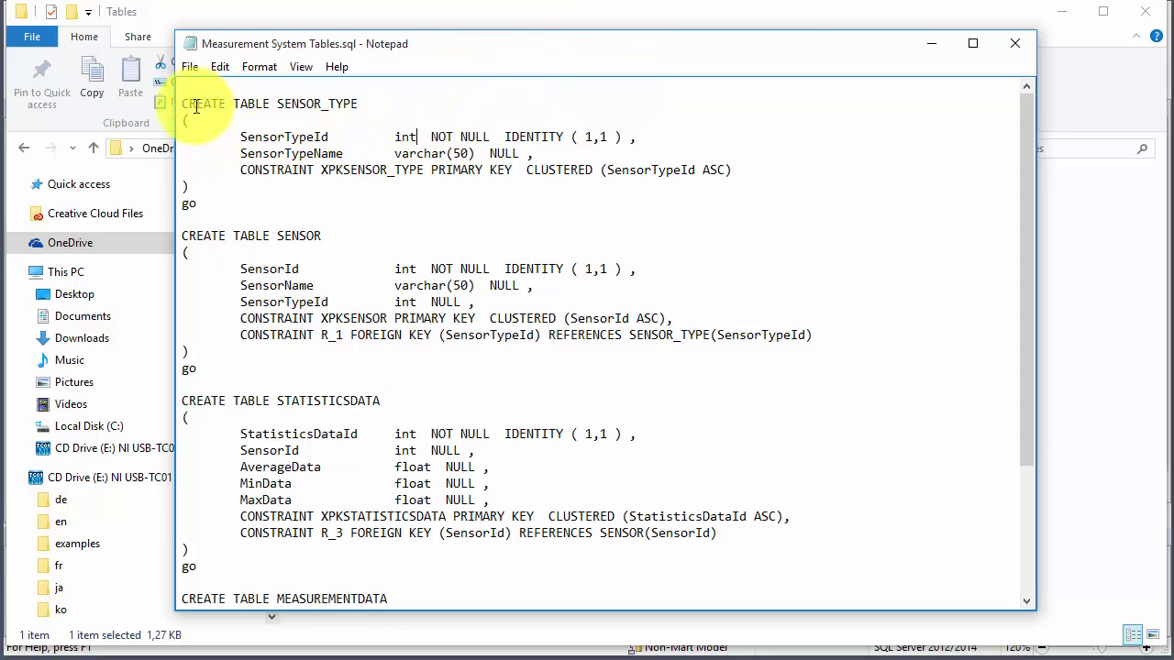
- Inspect the SENSOR_TYPE and SENSOR table definitions in the script
left_click_drag(182, 104, 219, 197)
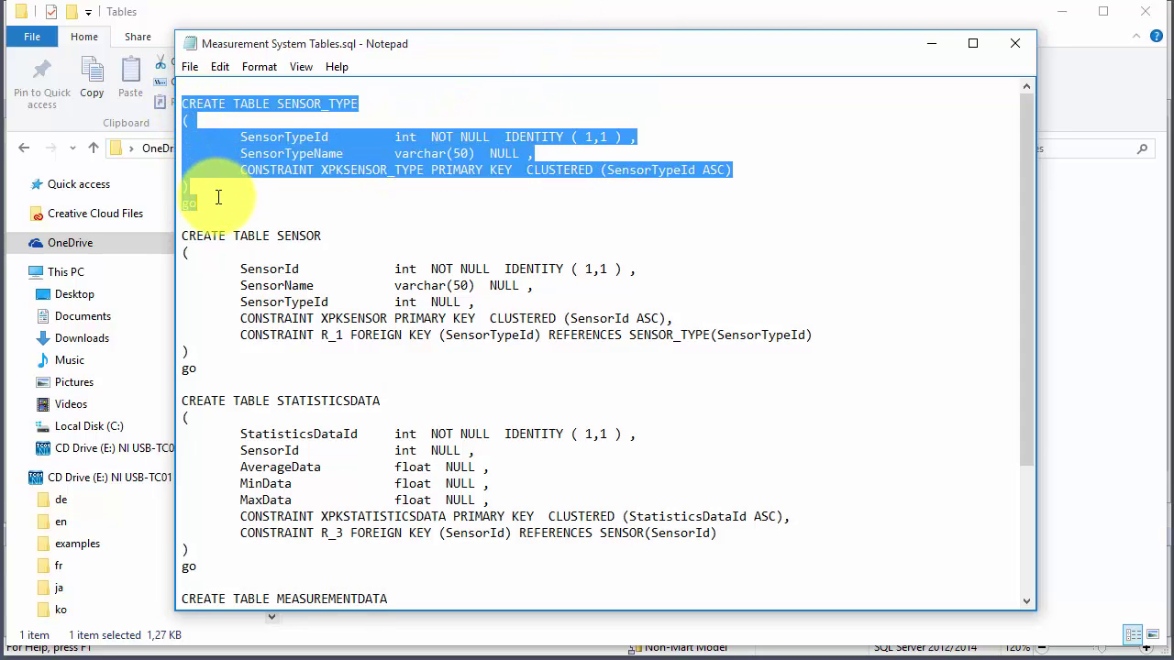
left_click(277, 104)
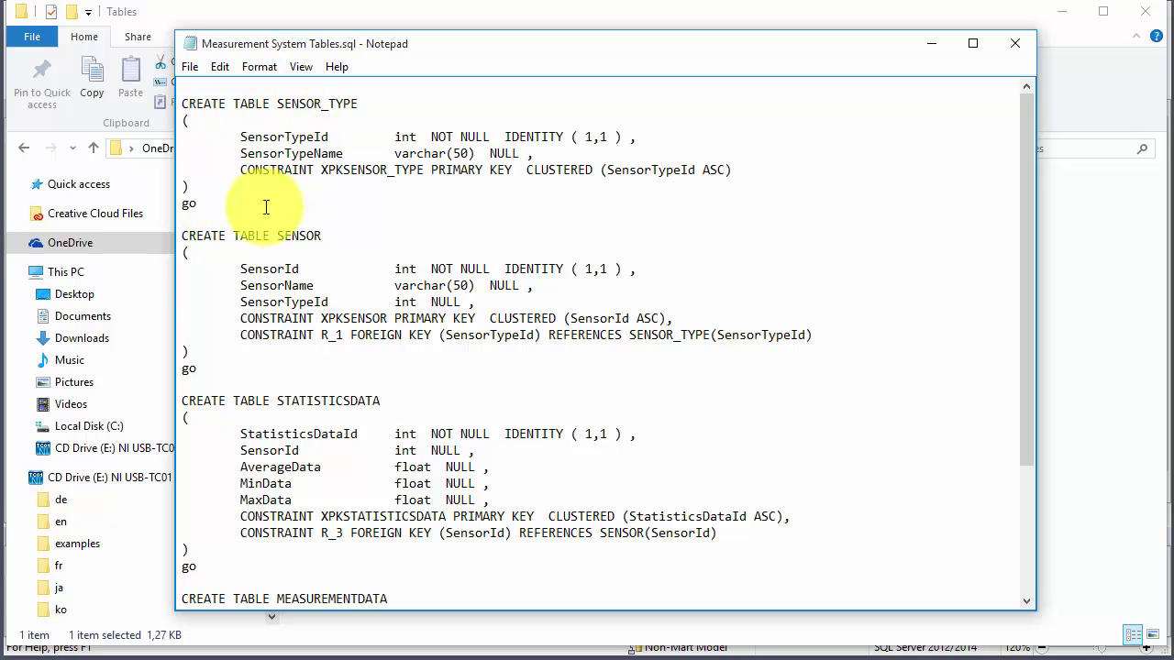
left_click_drag(183, 236, 228, 348)
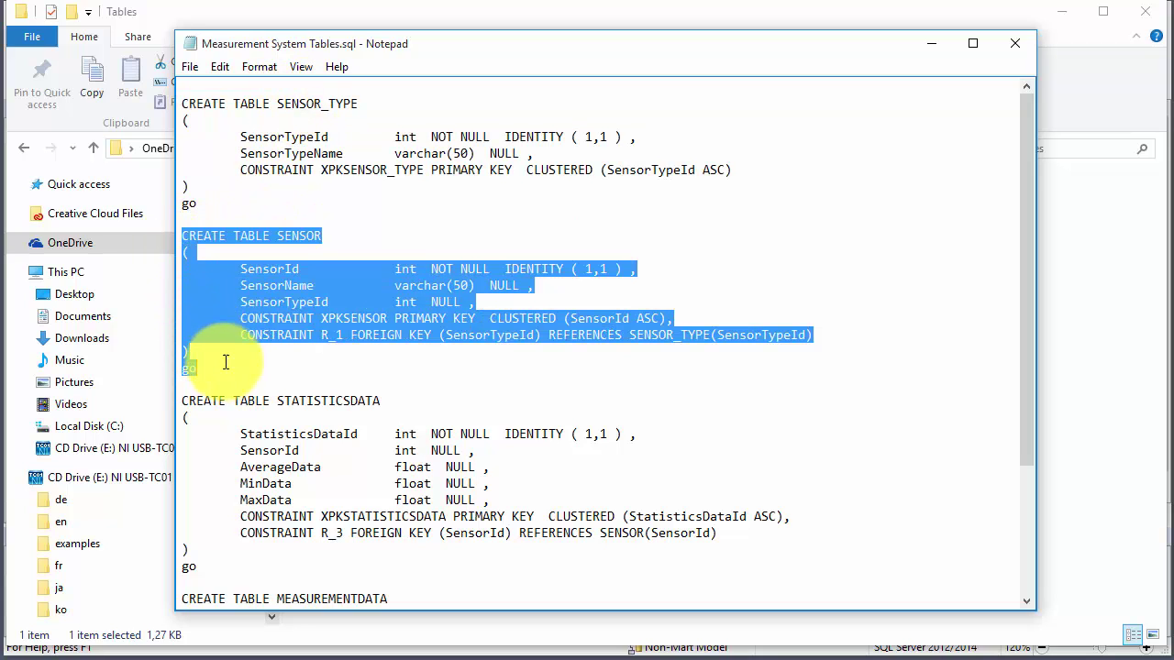
left_click(279, 235)
double_click(299, 235)
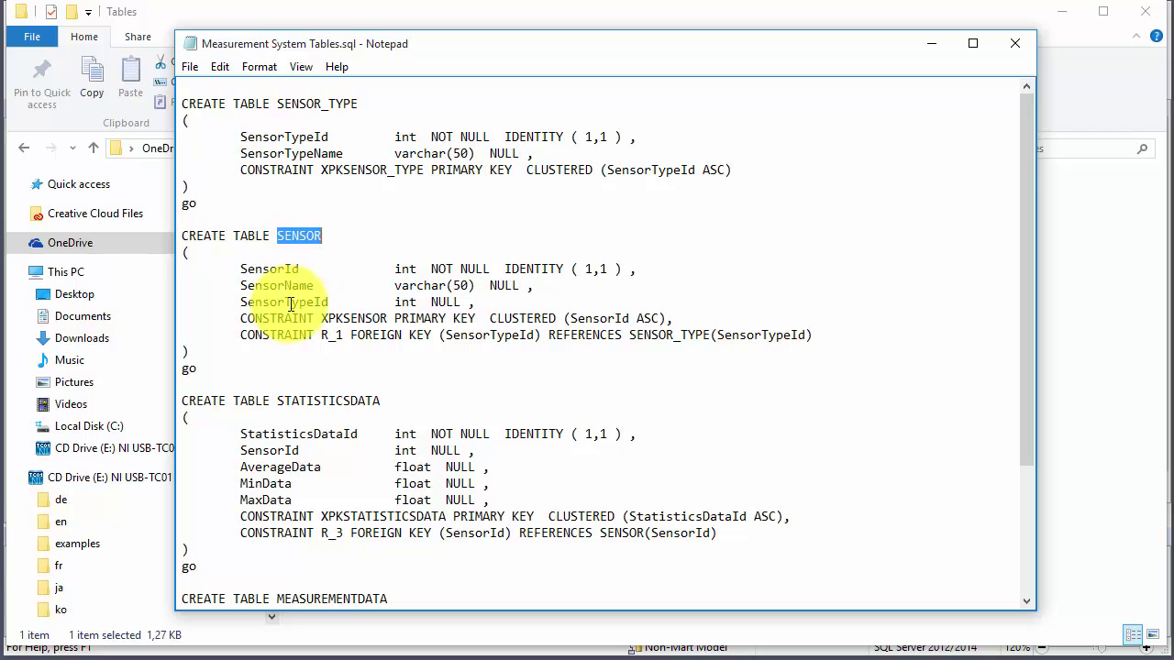
scroll(285, 330, "down", 2)
- Inspect the STATISTICSDATA and MEASUREMENTDATA definitions, then close Notepad
left_click_drag(182, 302, 235, 450)
left_click(321, 301)
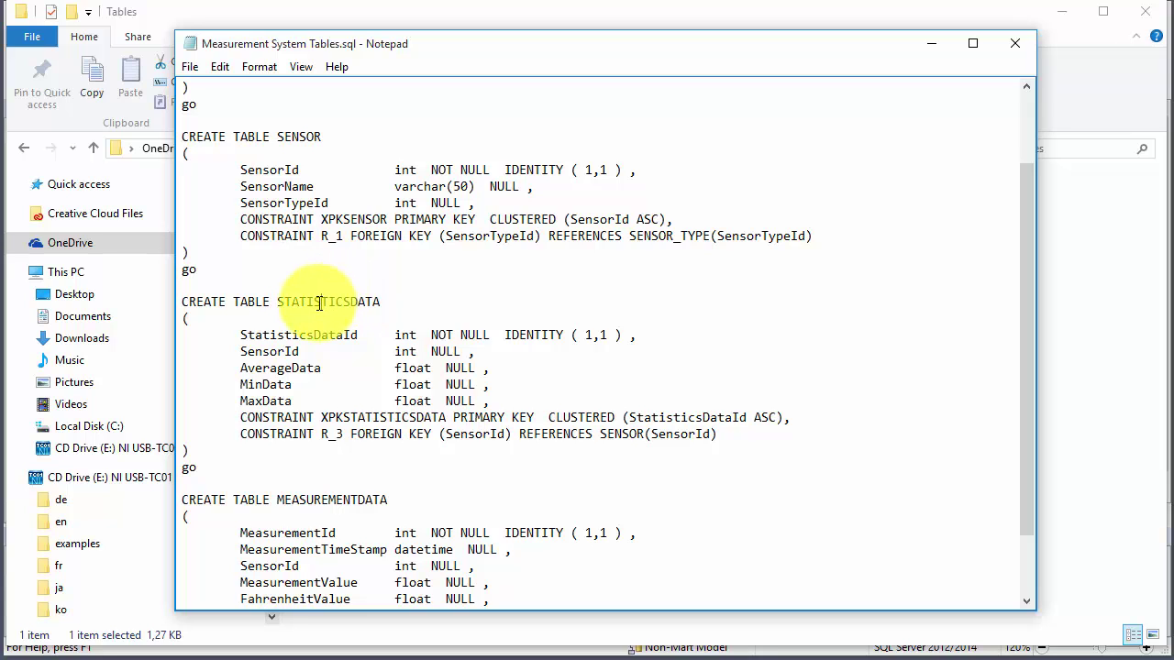
scroll(288, 477, "down", 2)
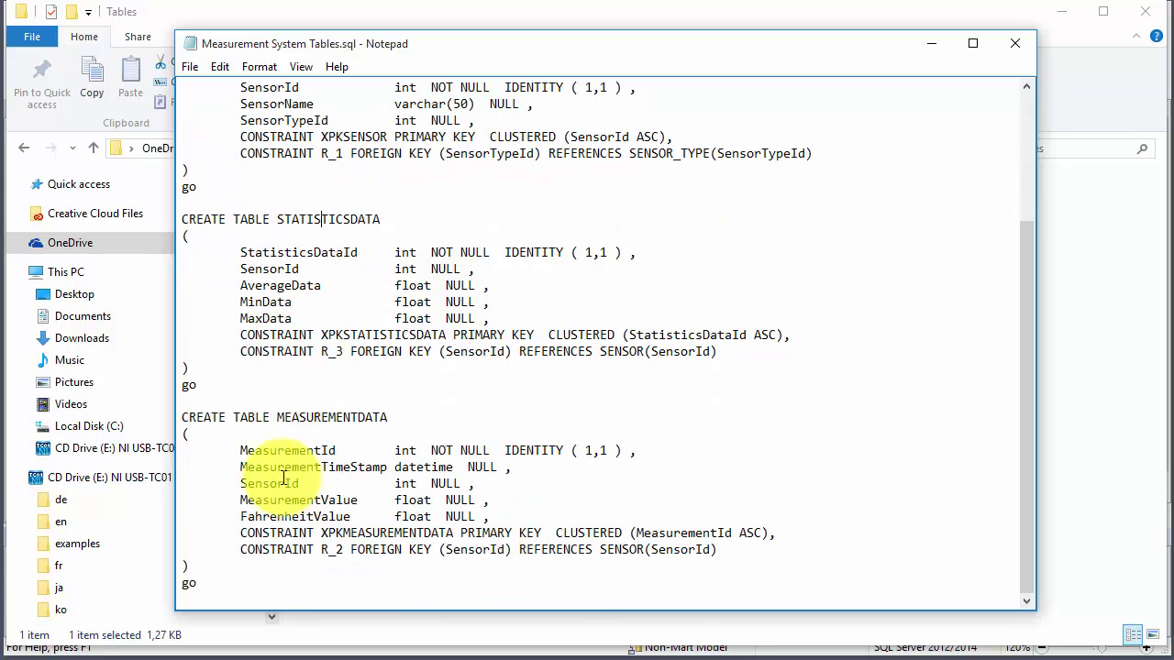
double_click(344, 417)
left_click_drag(210, 589, 142, 415)
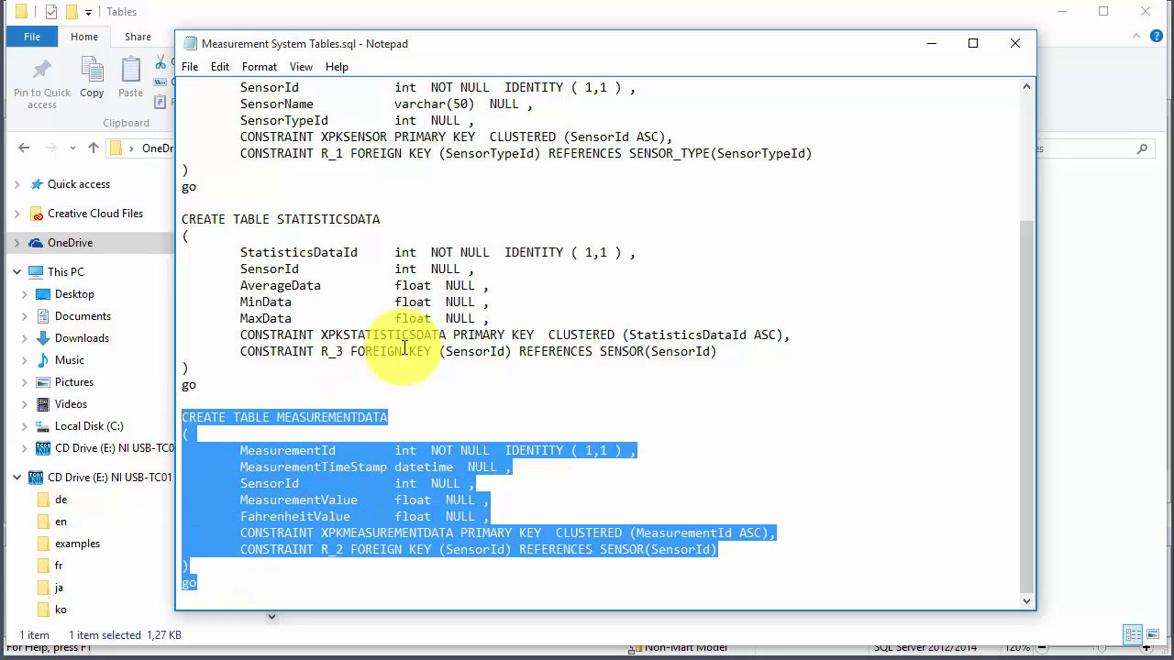
left_click(603, 206)
scroll(683, 197, "up", 3)
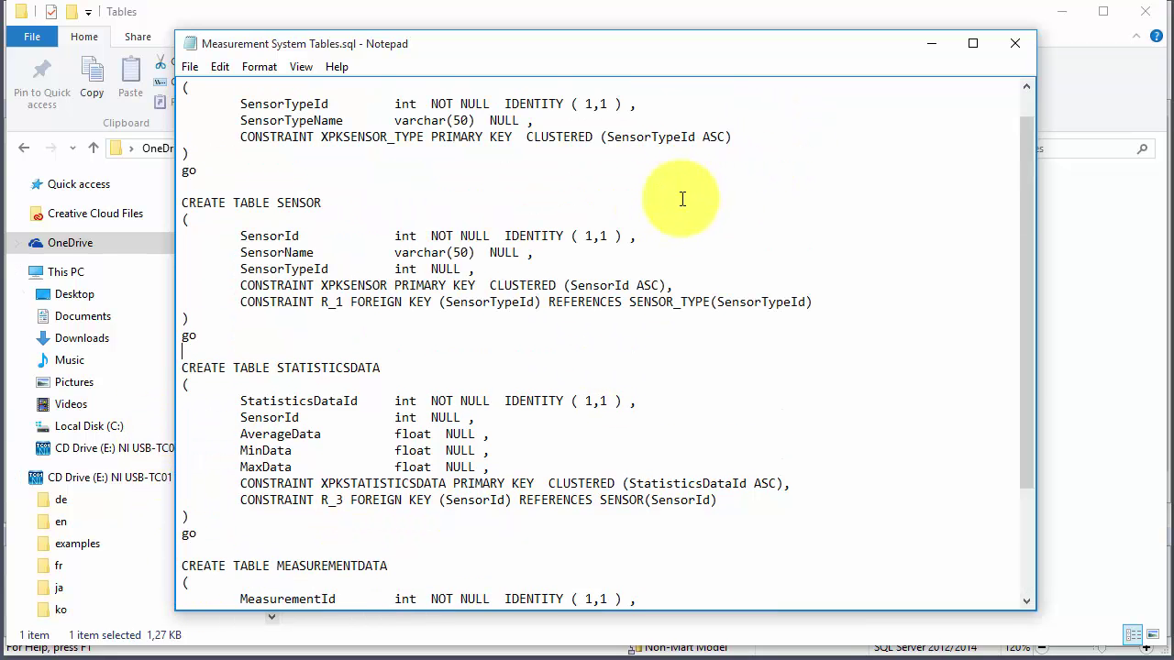
left_click(1013, 40)
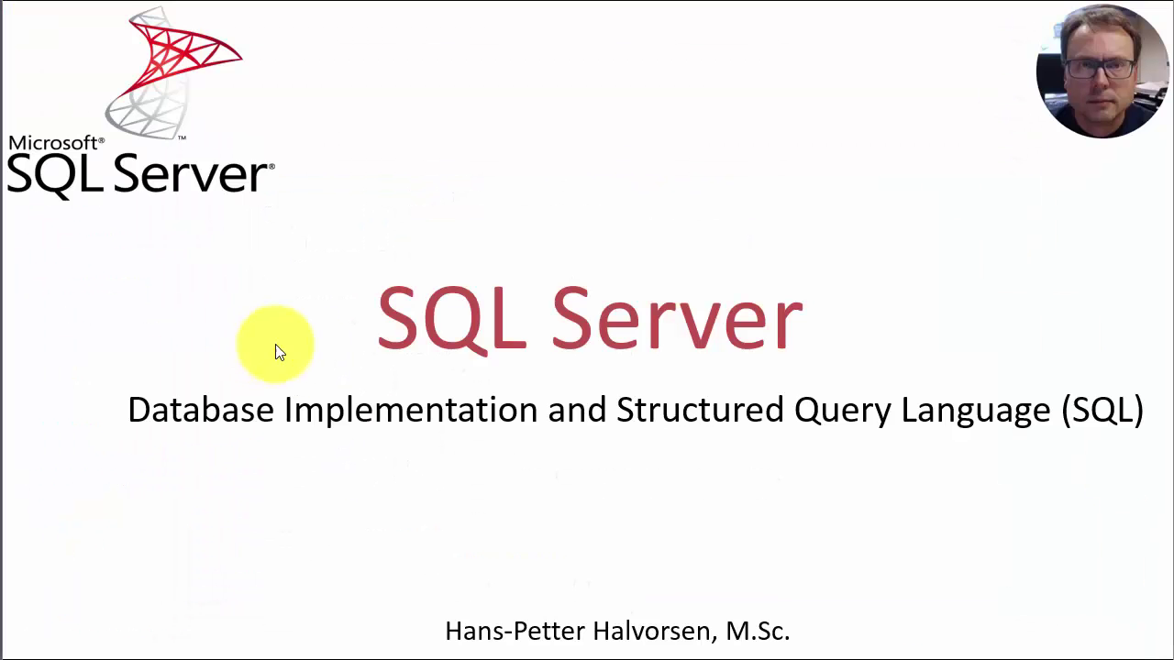